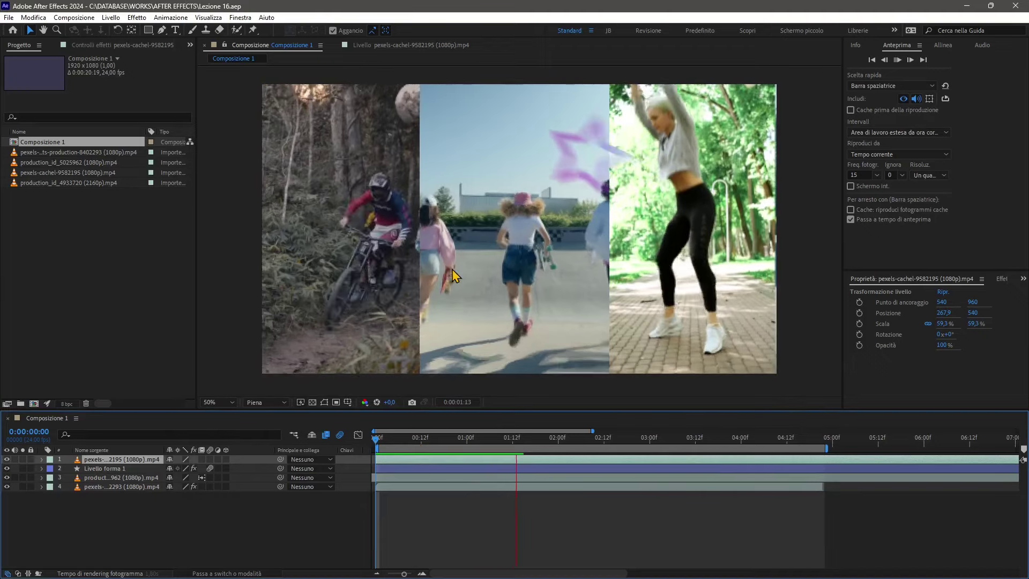
Step: Preview the split-screen composition, scrubbing between frames 0:00:00:06 and 0:00:01:03
key(space)
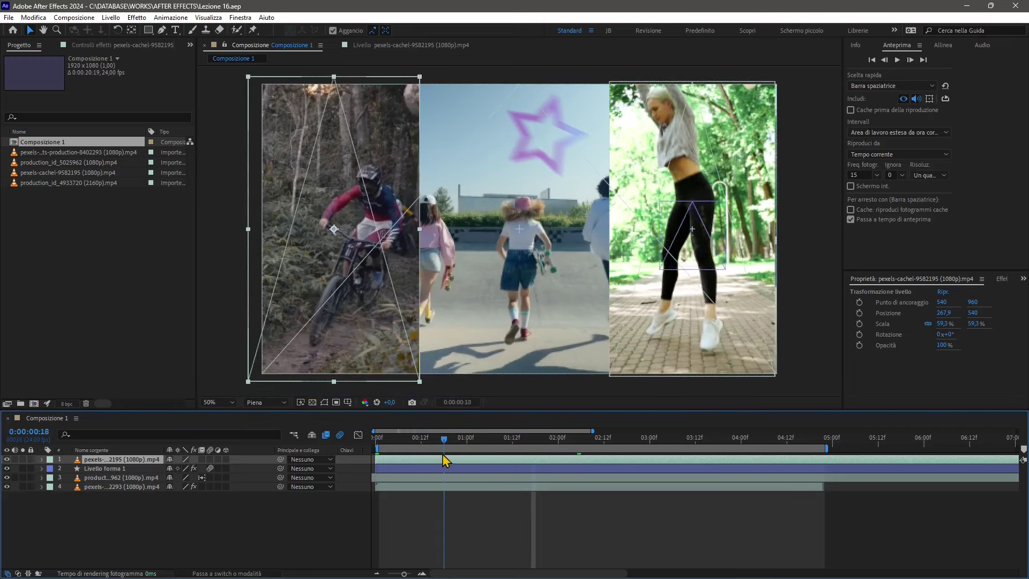
drag(474, 457, 399, 459)
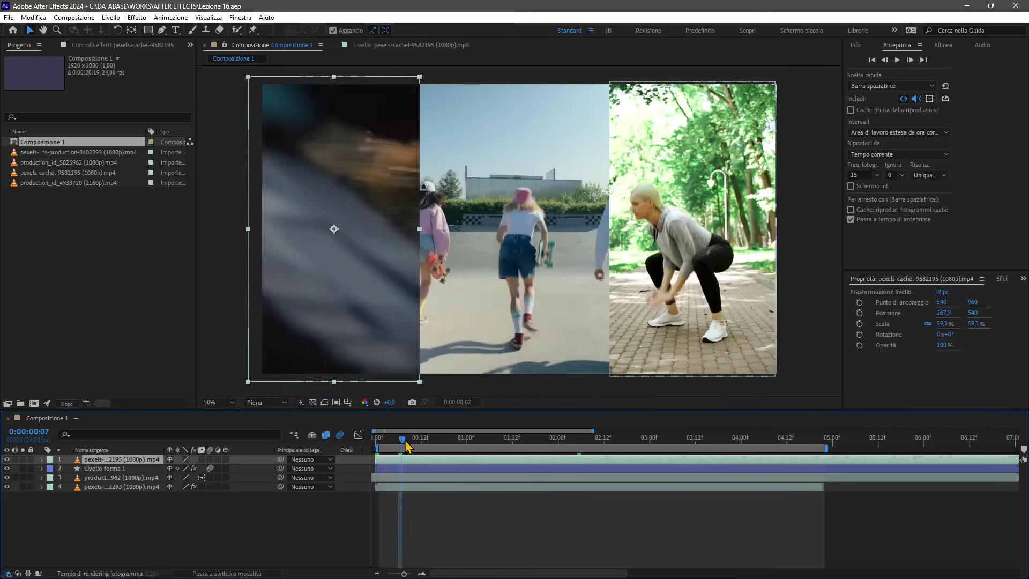
drag(399, 443, 429, 444)
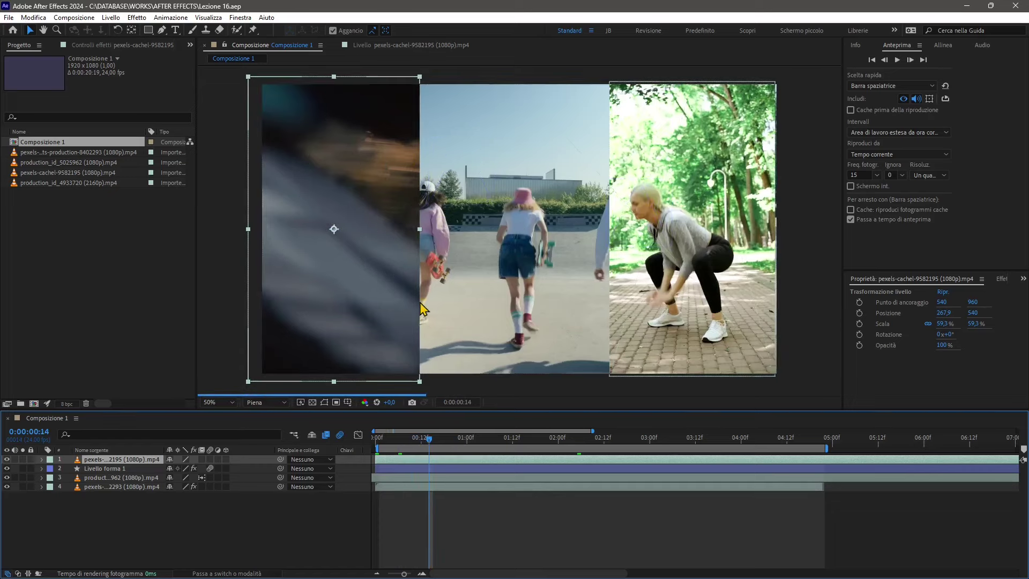
key(space)
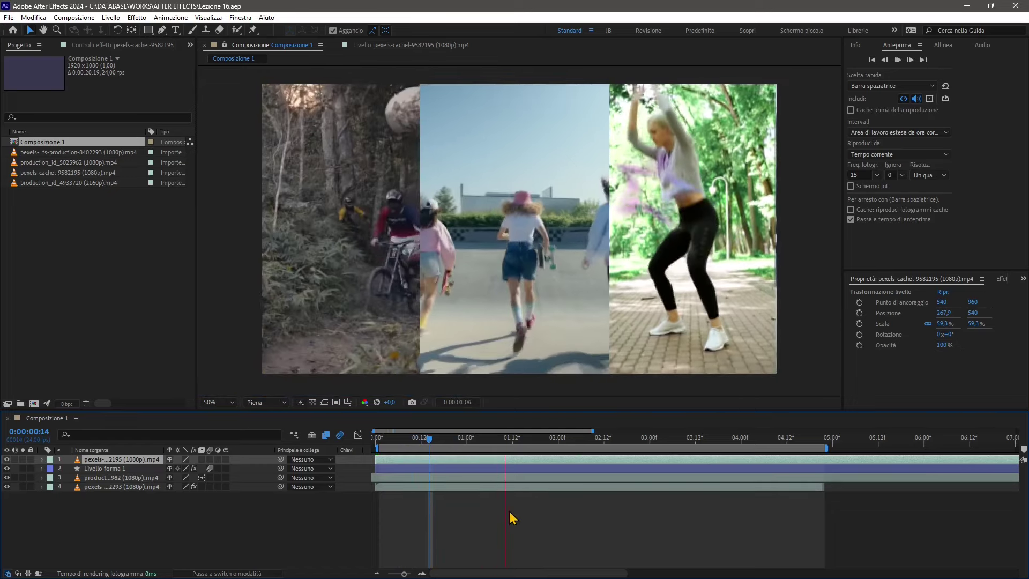
key(space)
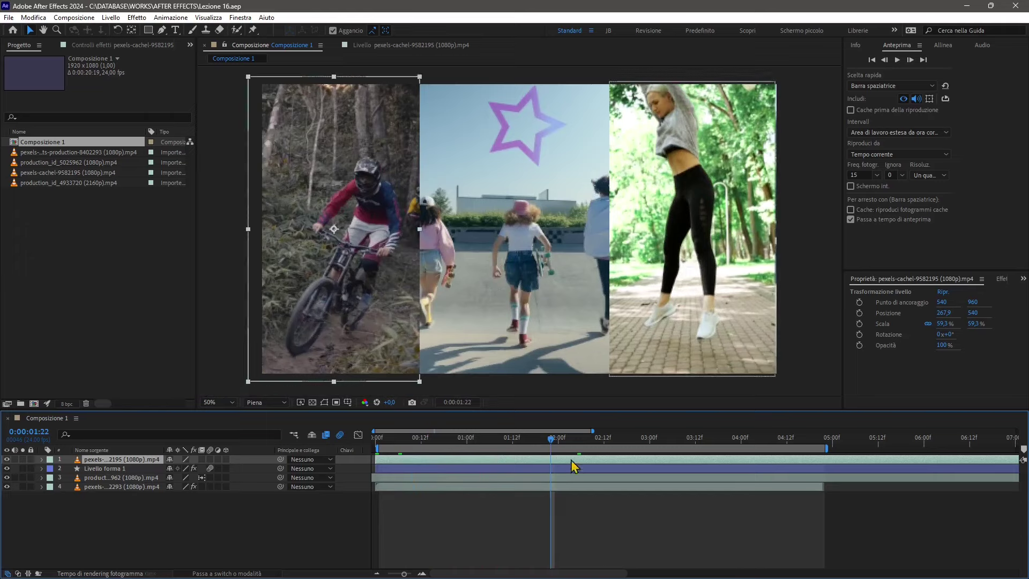
drag(515, 449, 478, 449)
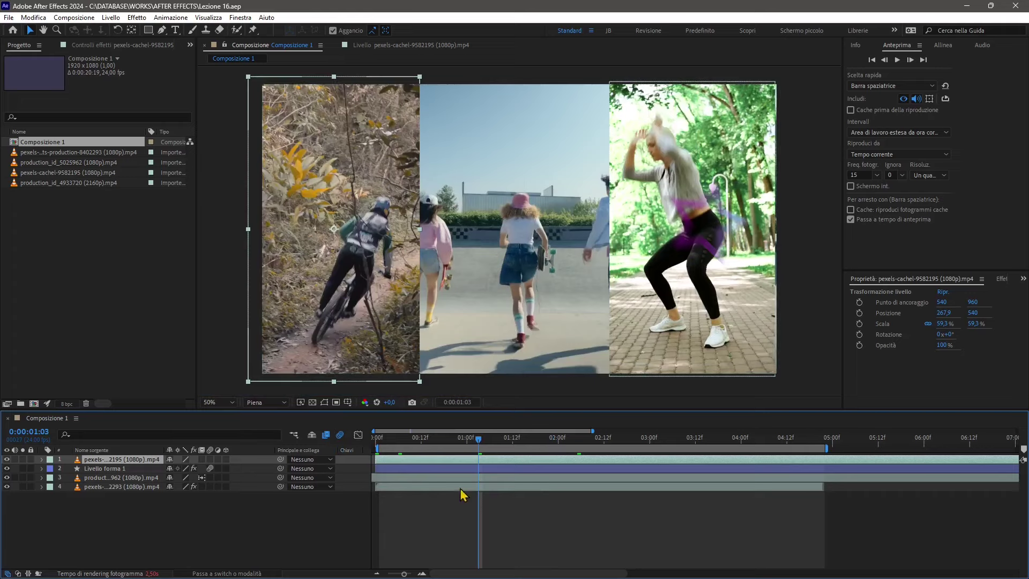
click(440, 446)
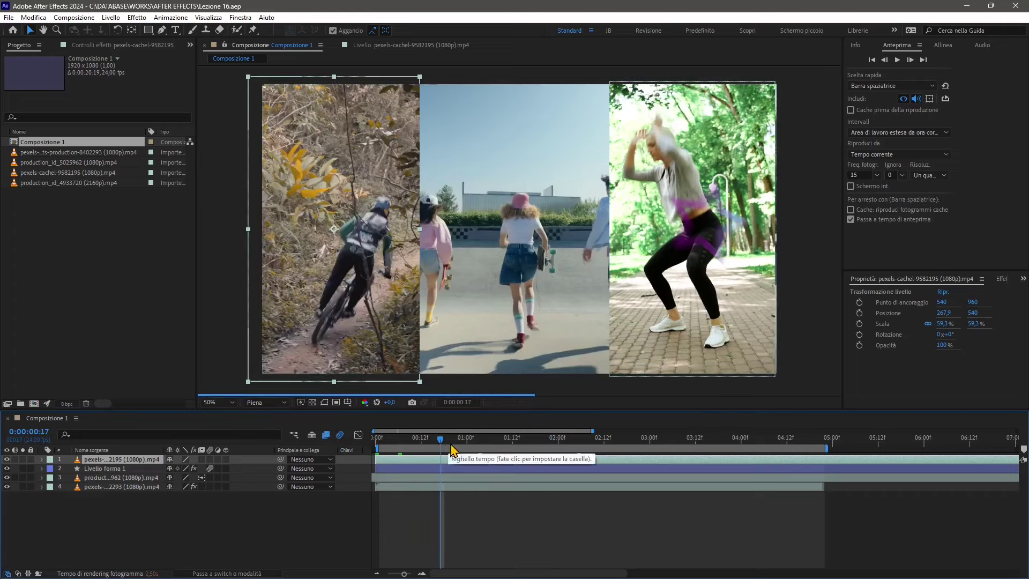
click(399, 445)
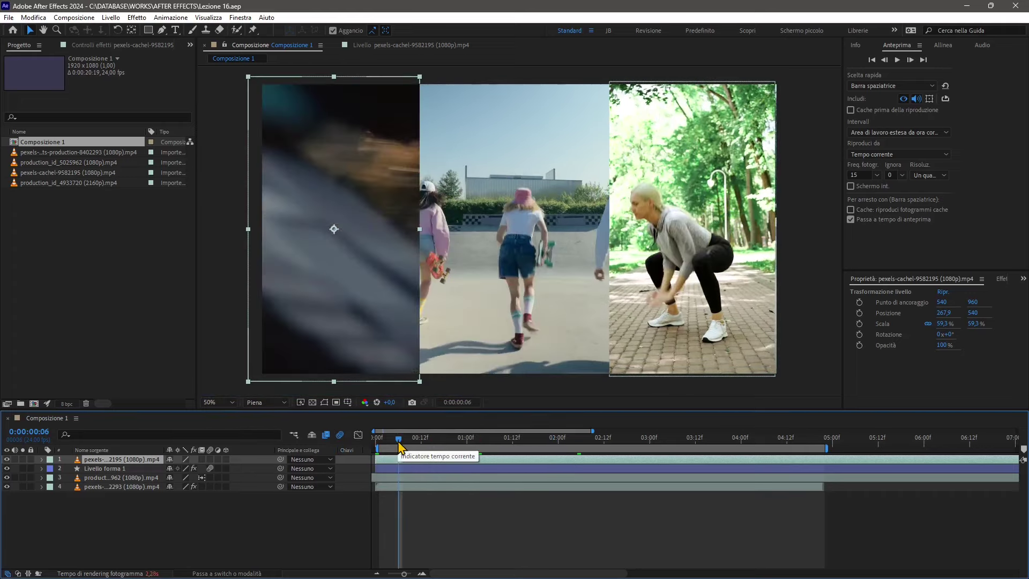
drag(399, 445, 429, 439)
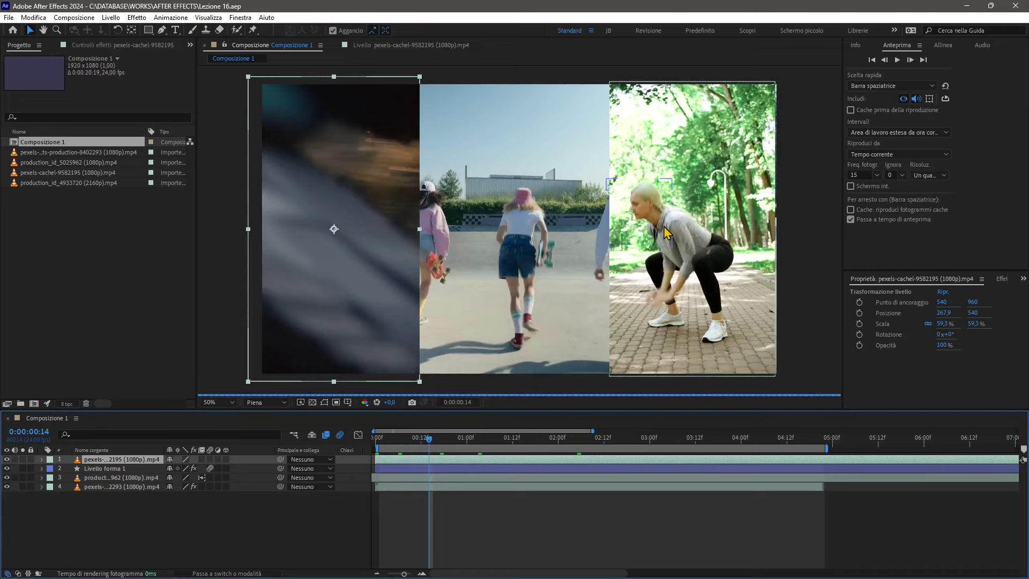
Step: Enable composition motion blur, preview it from 0:00:00:17, then open Lezione 17.aep
click(340, 436)
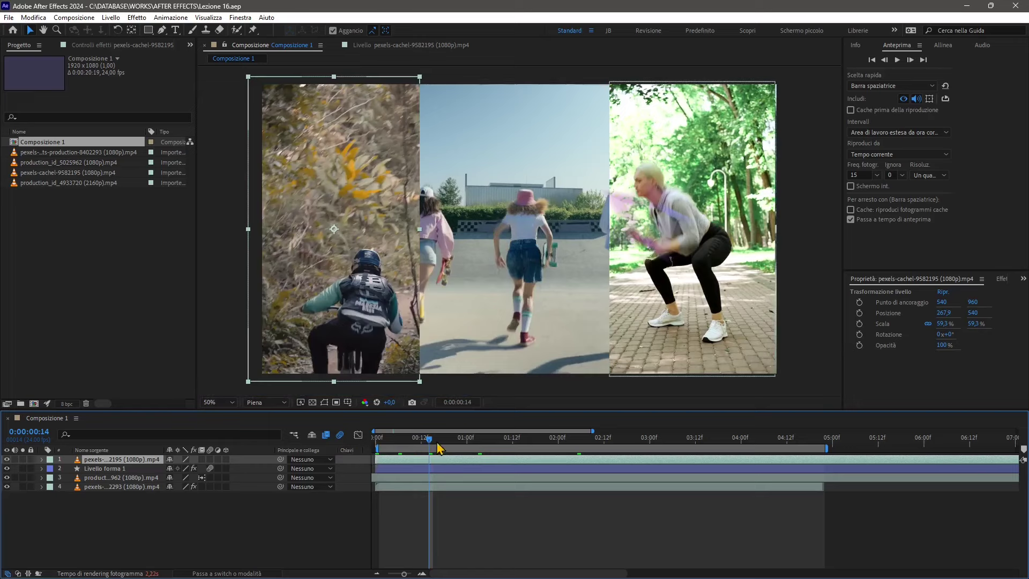
click(439, 443)
key(space)
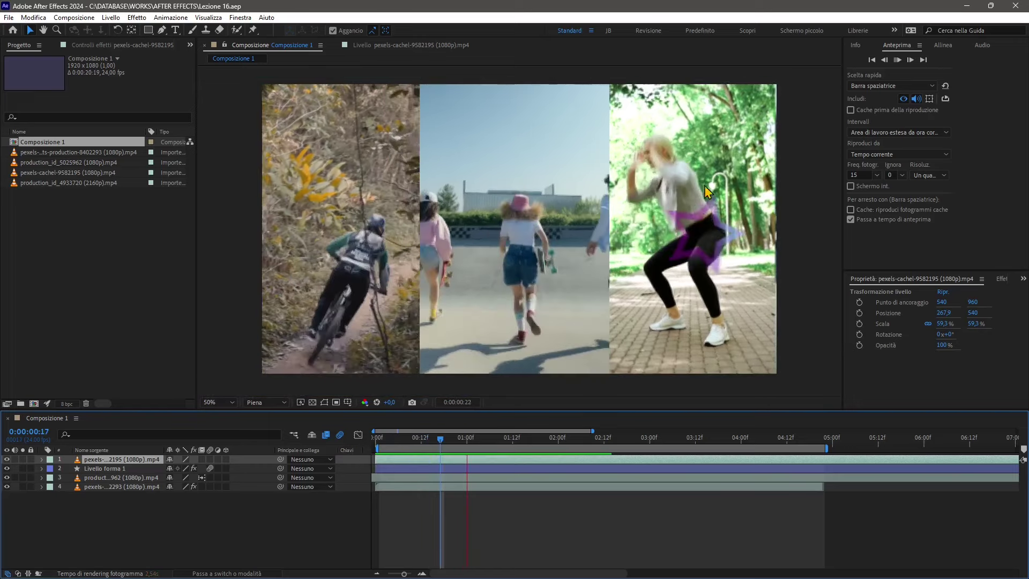
key(space)
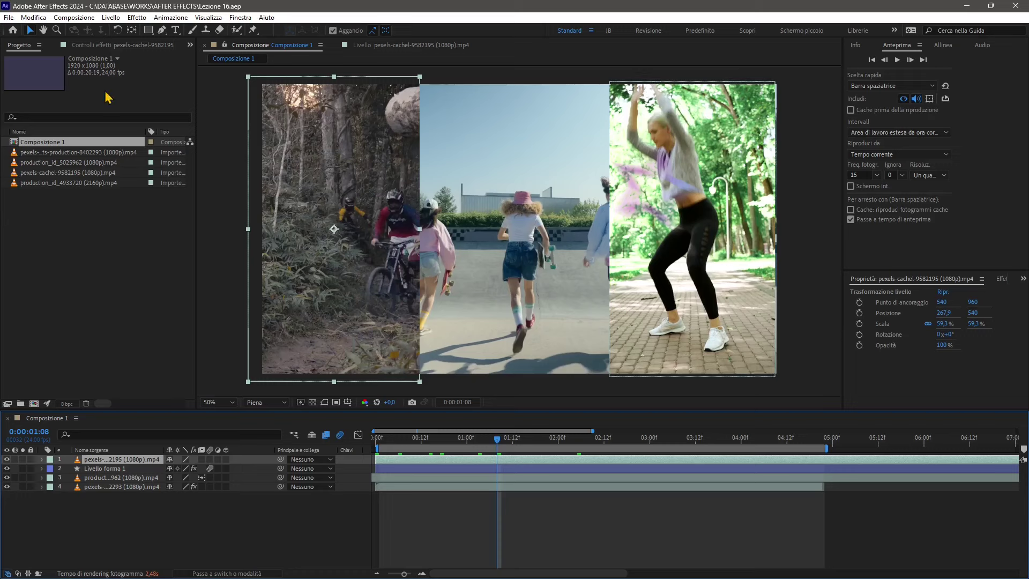
click(9, 17)
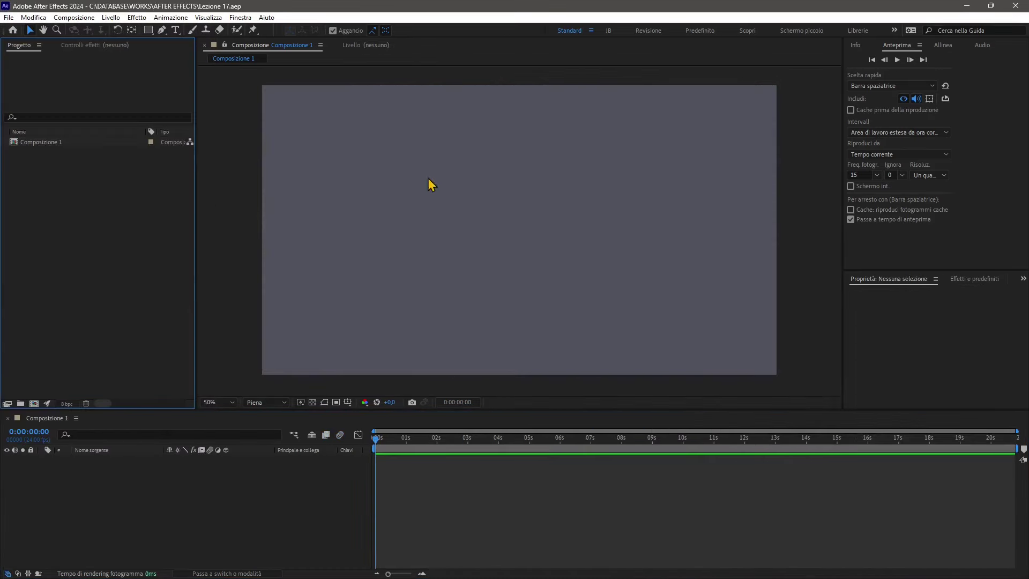
Step: Draw a paragraph text box across the composition, paste the Lorem ipsum text and select it all
click(177, 32)
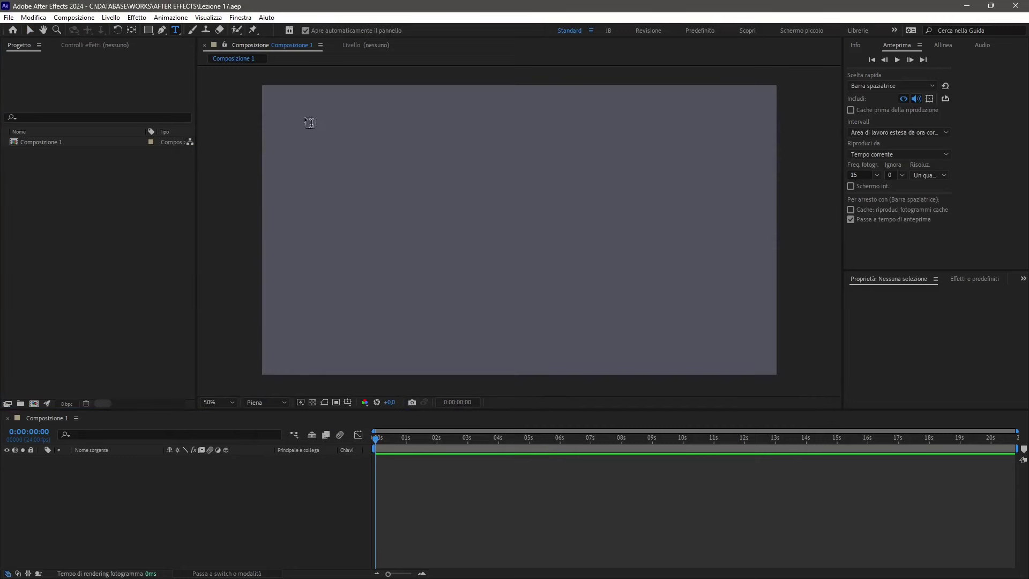
drag(306, 113, 751, 343)
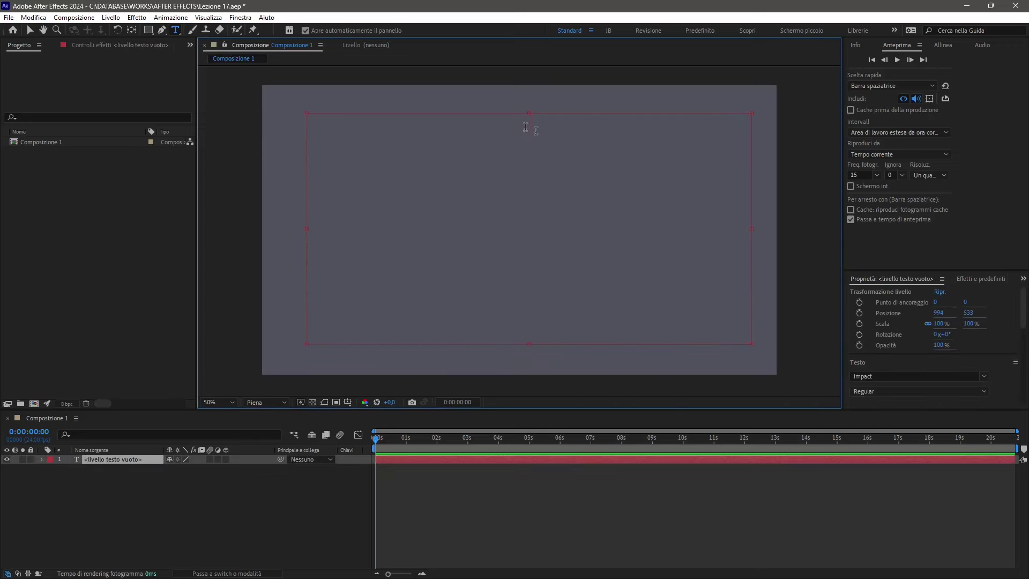
key(ctrl+v)
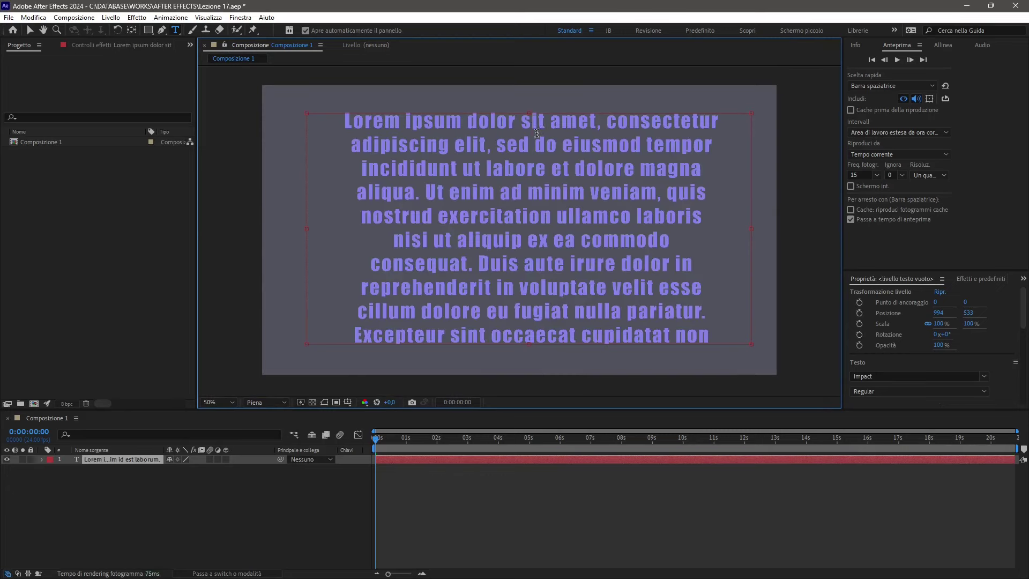
drag(717, 341, 329, 109)
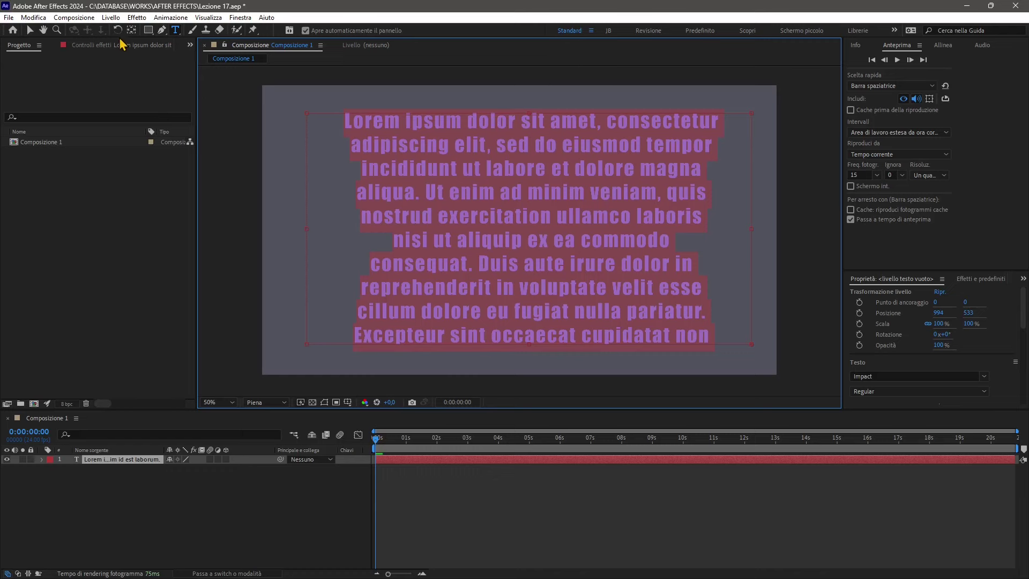
Step: Switch the workspace to Animation, then to Effects
click(240, 18)
mouse_move(253, 30)
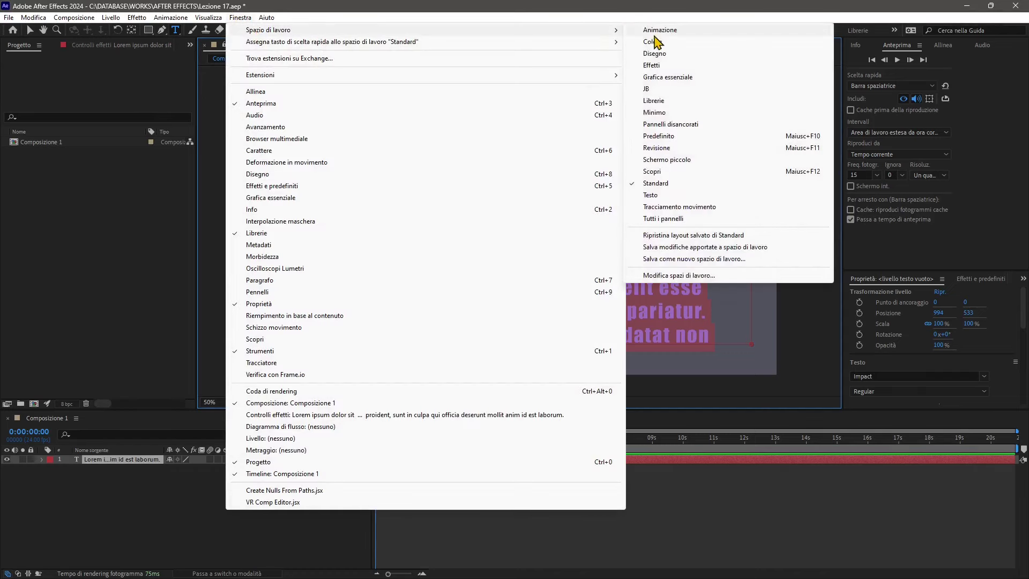
click(673, 33)
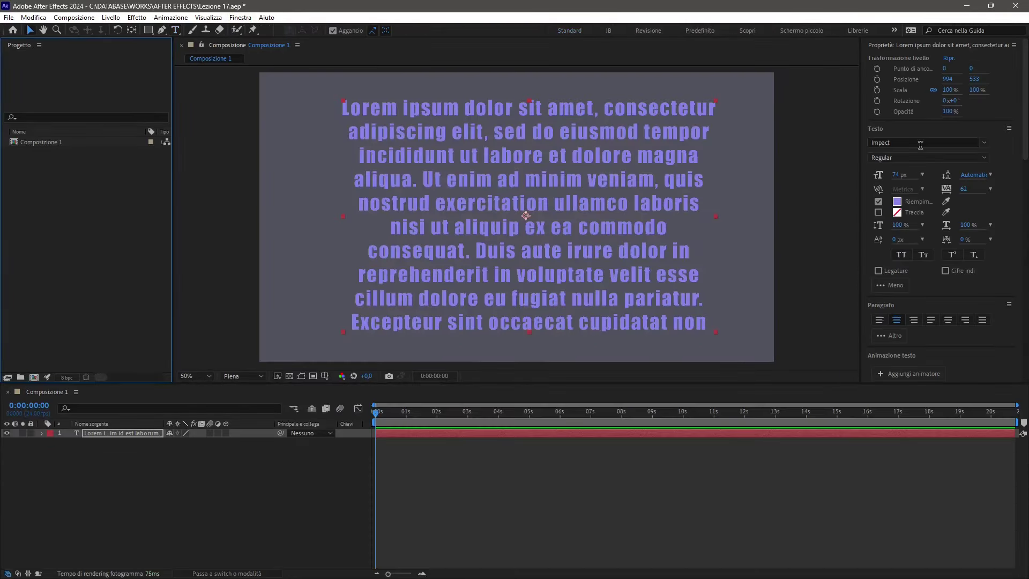
click(240, 17)
mouse_move(259, 34)
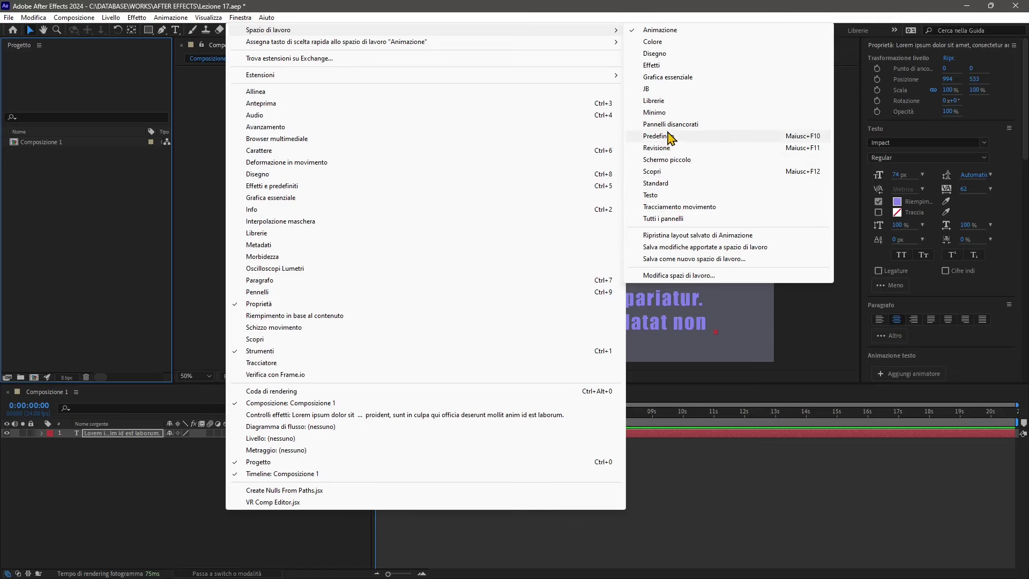
click(654, 65)
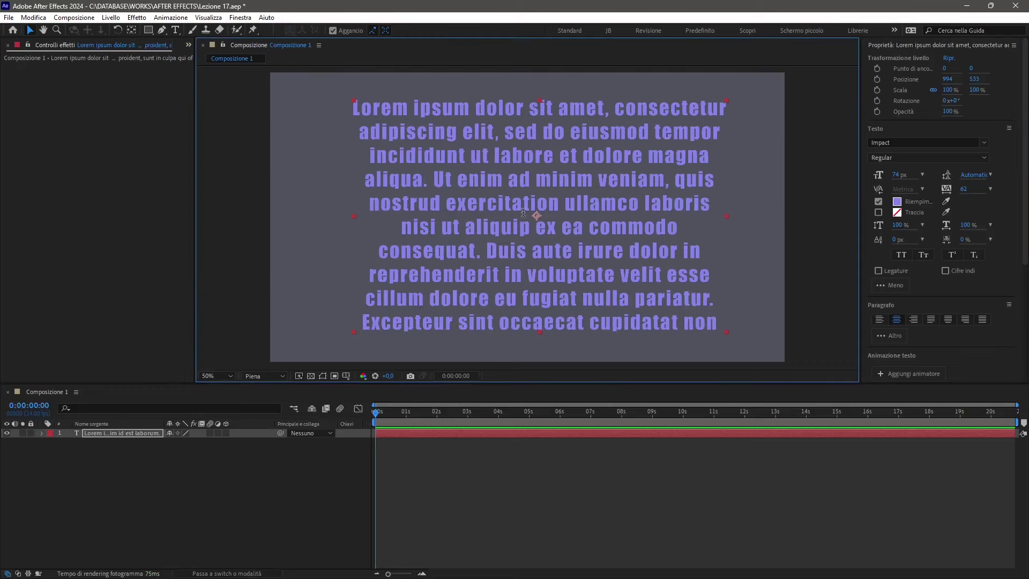
Step: Give the selected Lorem ipsum paragraph a light violet fill colour and finish editing
double_click(523, 214)
click(896, 202)
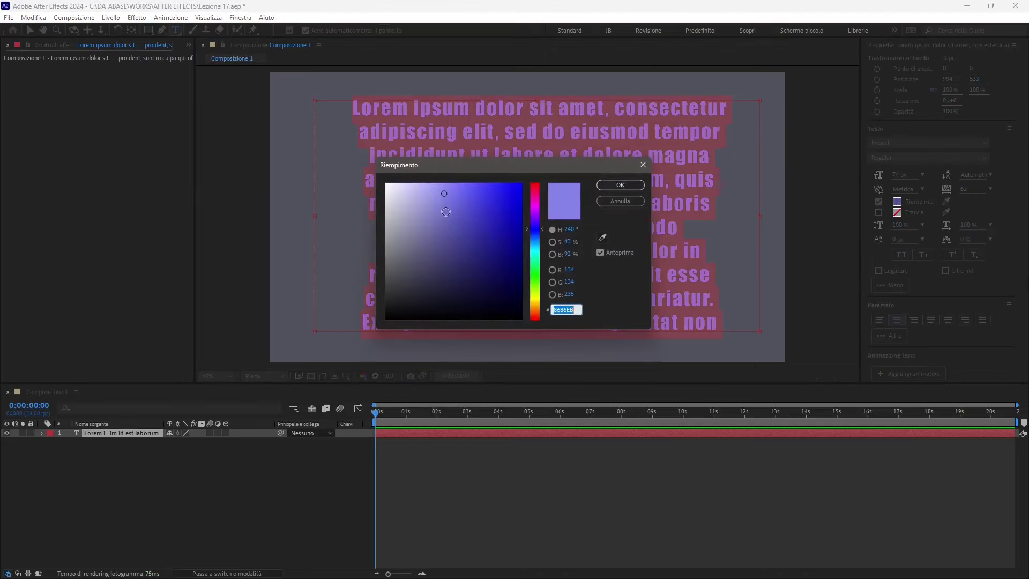
drag(441, 196, 425, 189)
click(618, 186)
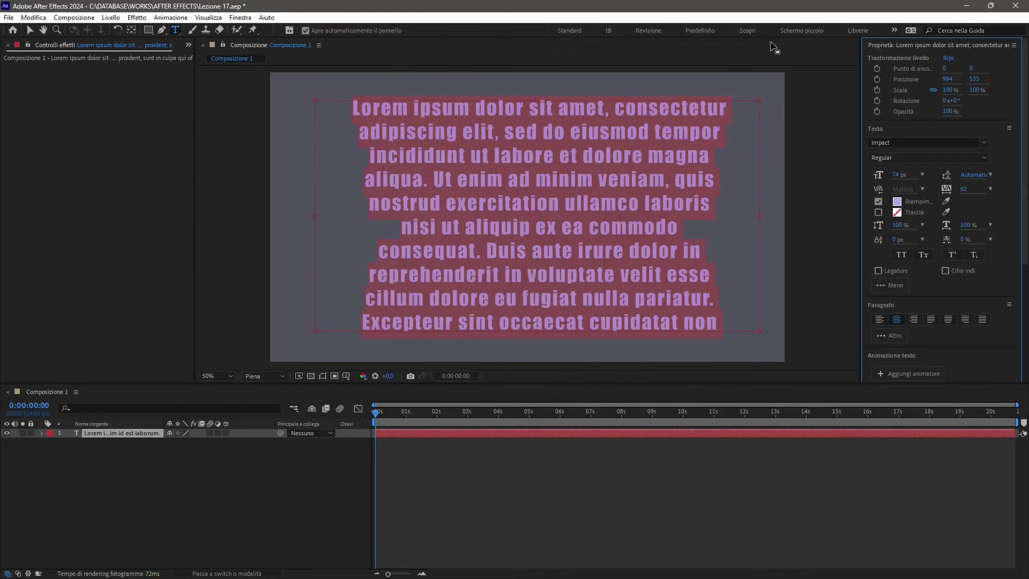
click(30, 30)
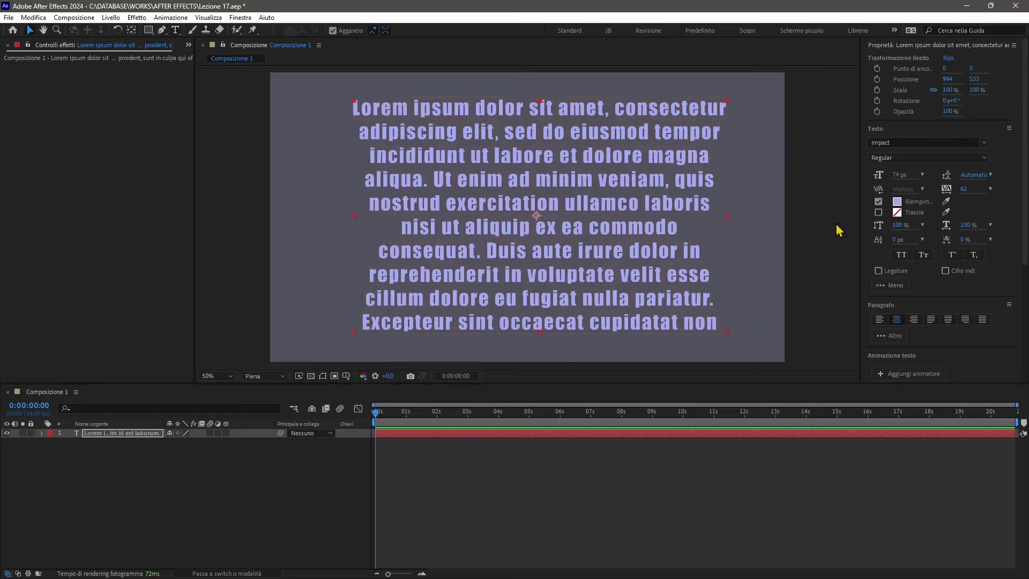
click(807, 188)
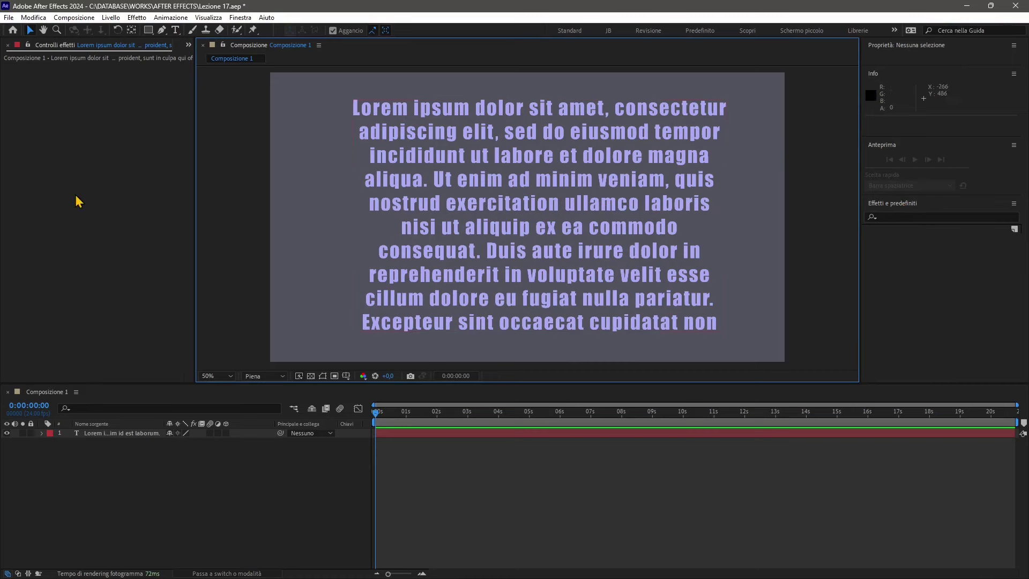
Step: Show Controlli effetti in the left panel group and select the Lorem ipsum text layer
click(73, 95)
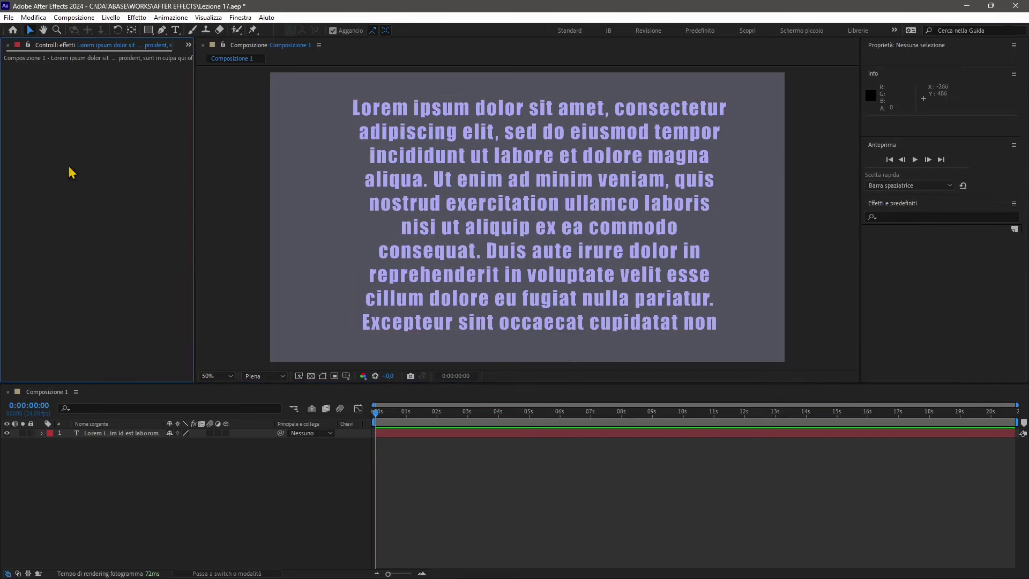
click(188, 45)
click(217, 71)
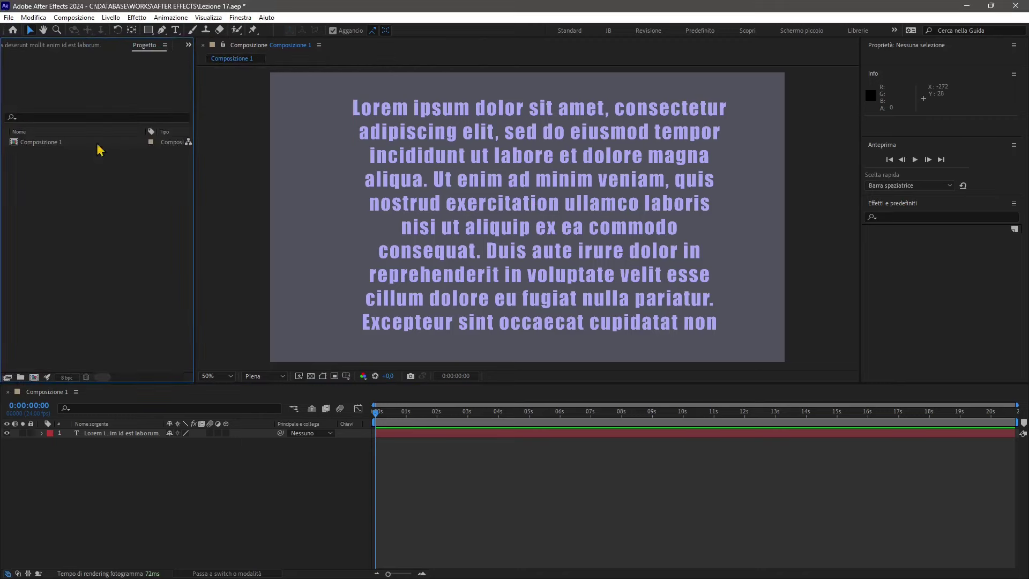
click(188, 46)
click(217, 61)
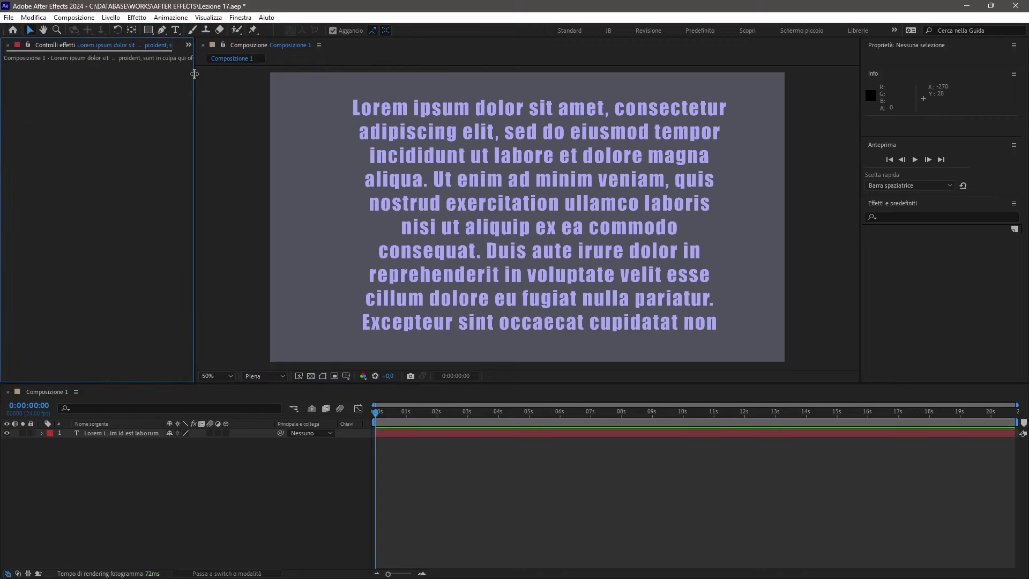
click(240, 17)
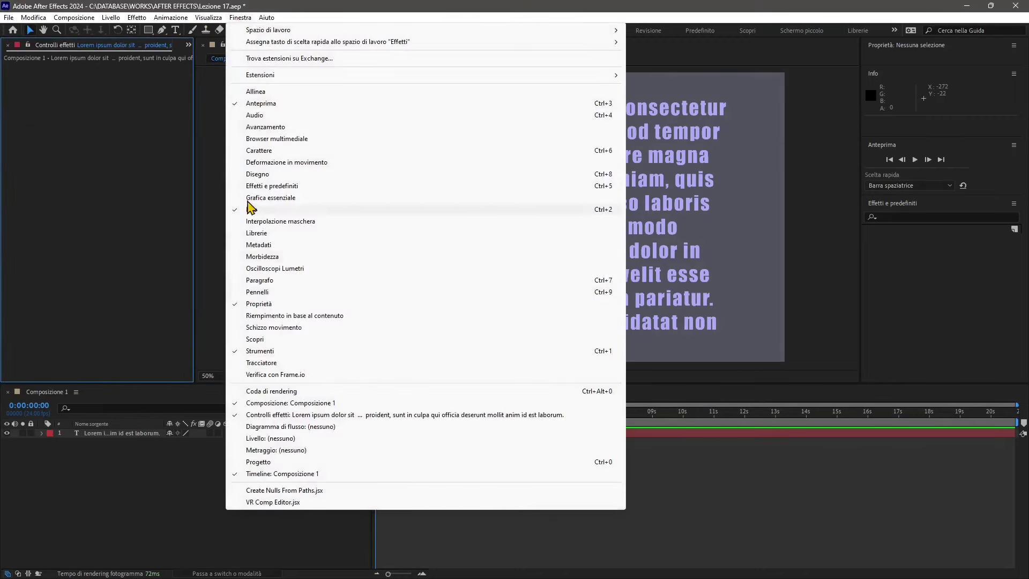
click(74, 255)
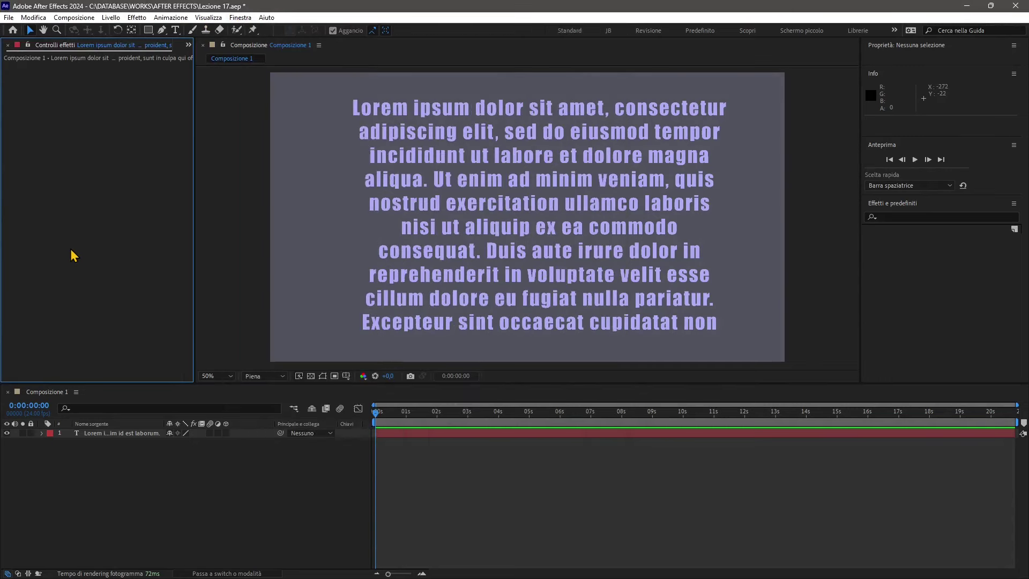
click(506, 434)
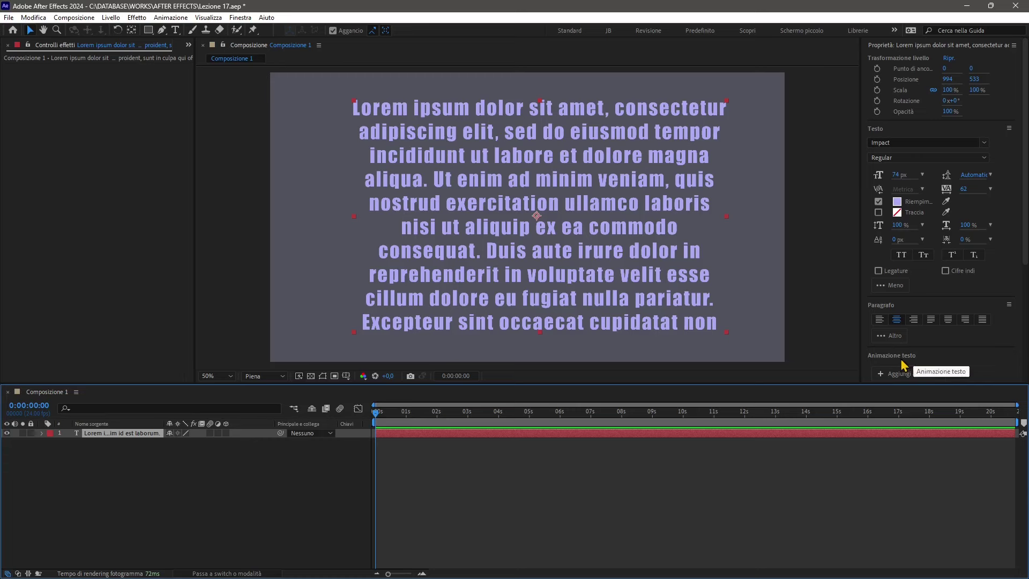
Step: Expand the text layer's Testo group and its Altre opzioni settings in the timeline
scroll(940, 371, down, 3)
scroll(925, 307, down, 2)
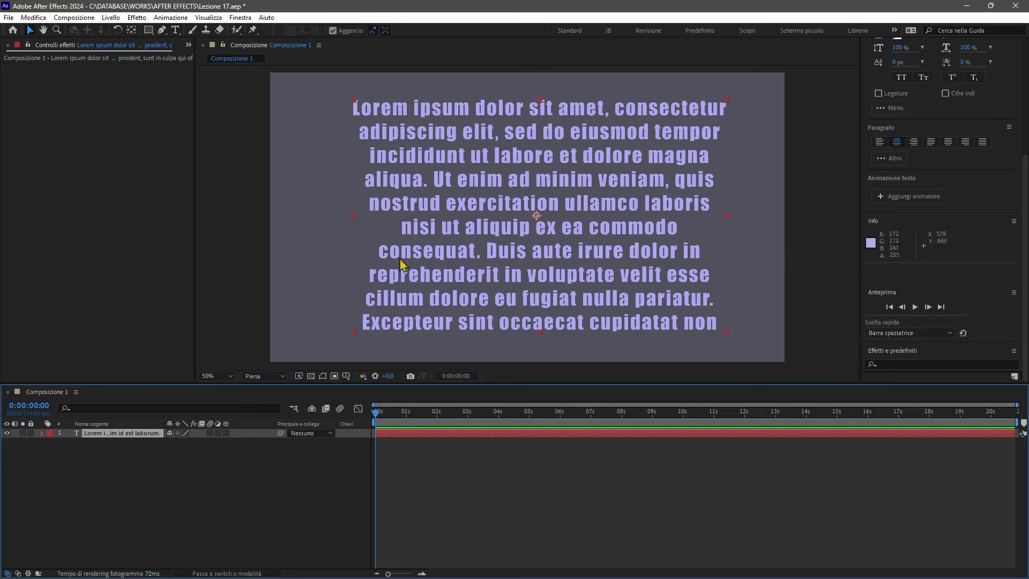
click(869, 207)
click(912, 199)
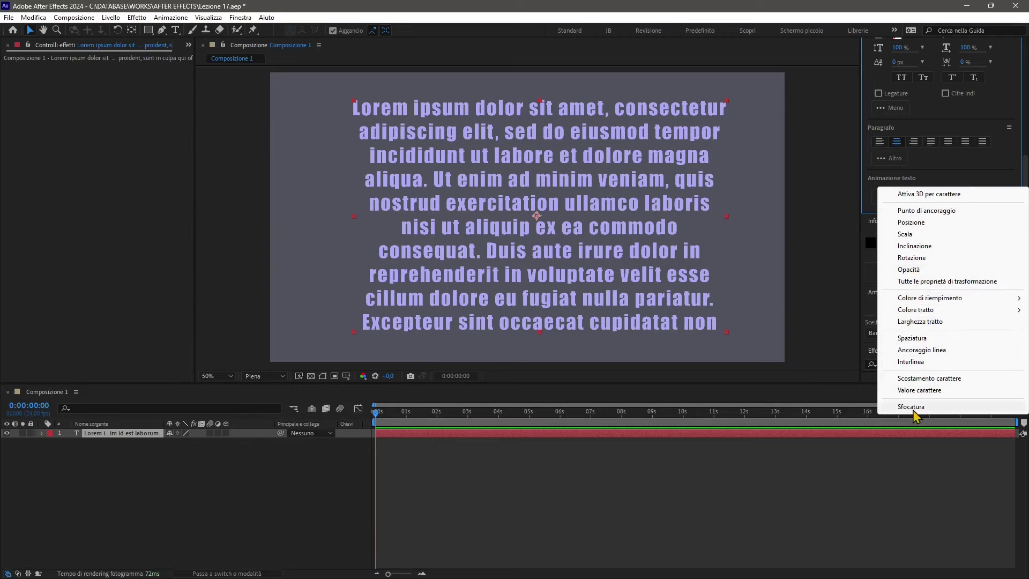
click(41, 433)
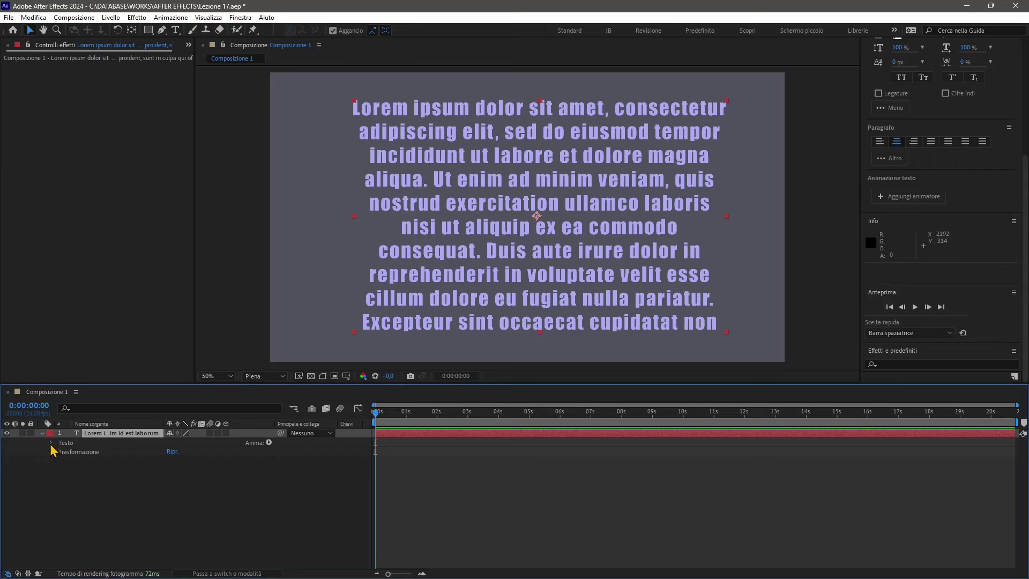
click(51, 443)
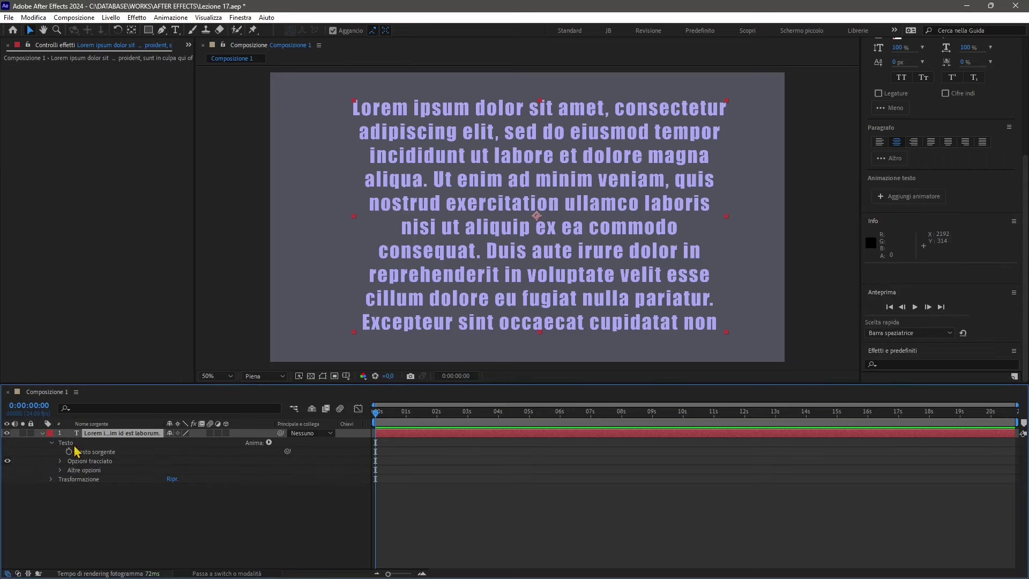
click(60, 470)
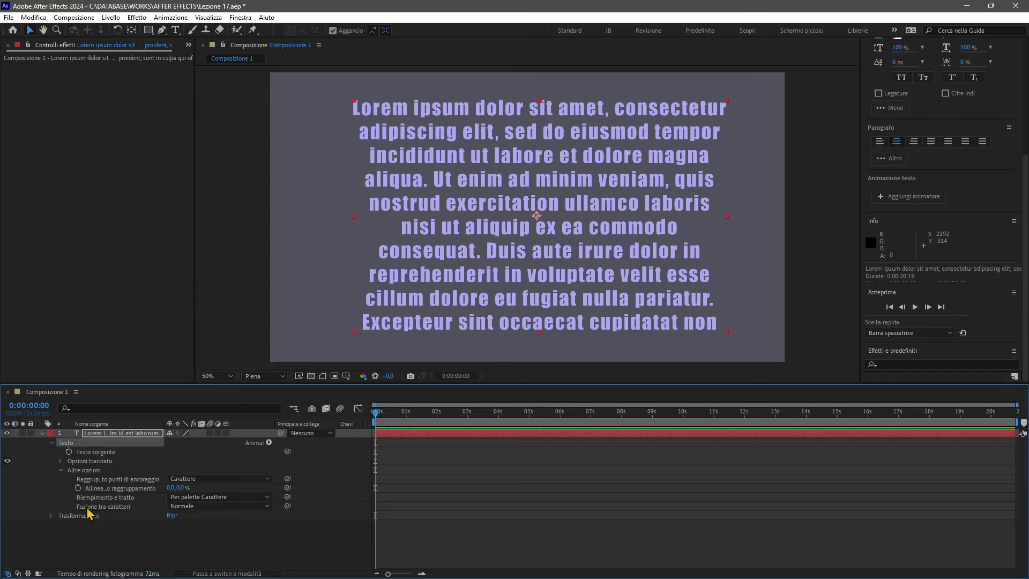
Step: Add an Opacità animator and keyframe opacity from 0% at the start to 100% near 0:00:00:23
click(269, 442)
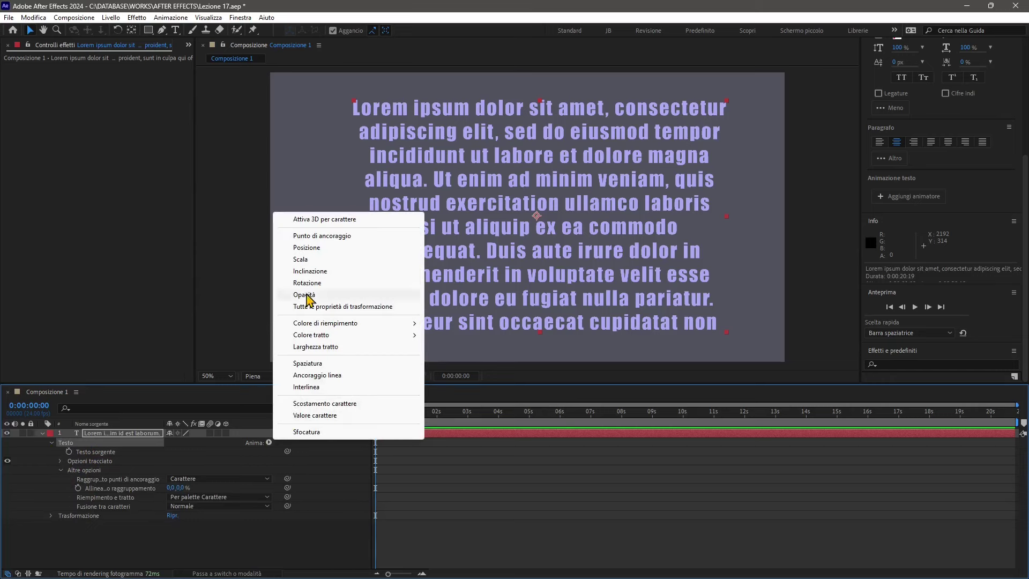
click(304, 295)
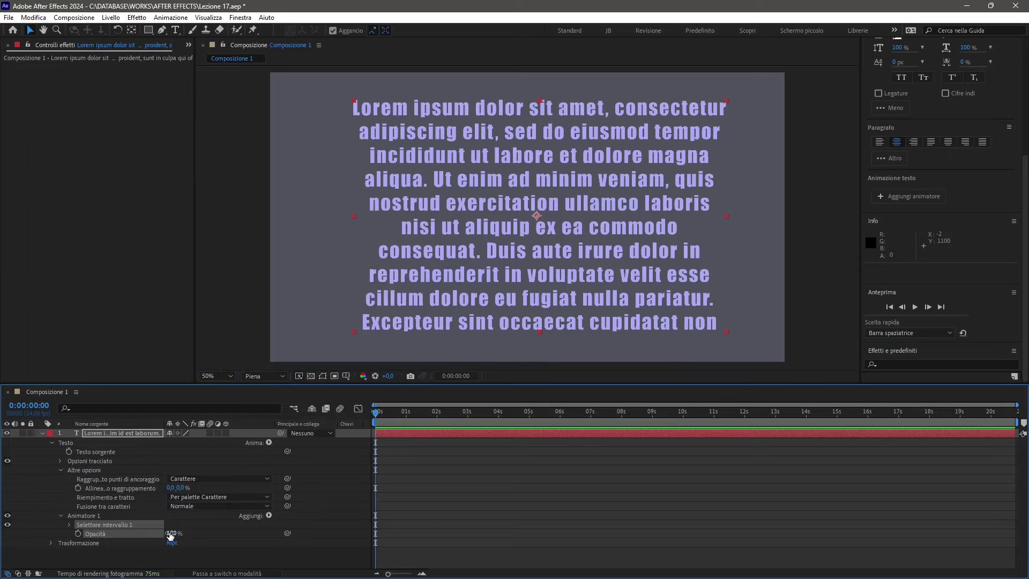
click(173, 533)
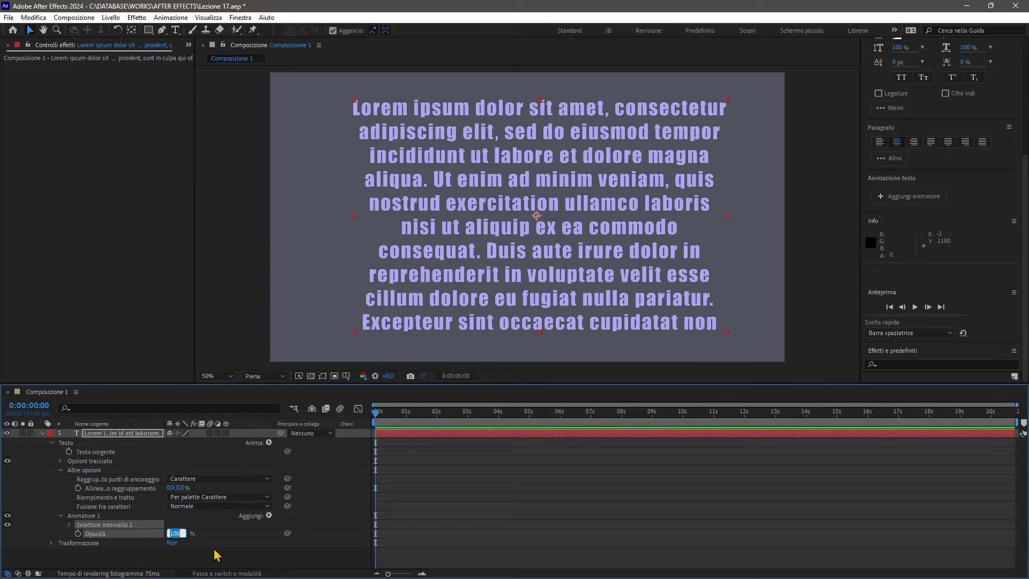
click(78, 534)
text(0)
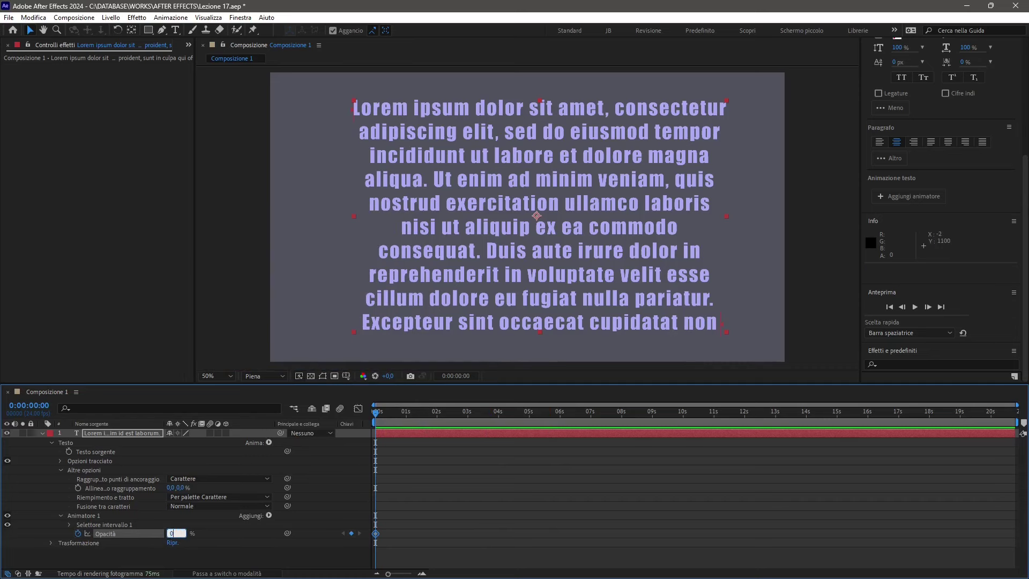
key(Return)
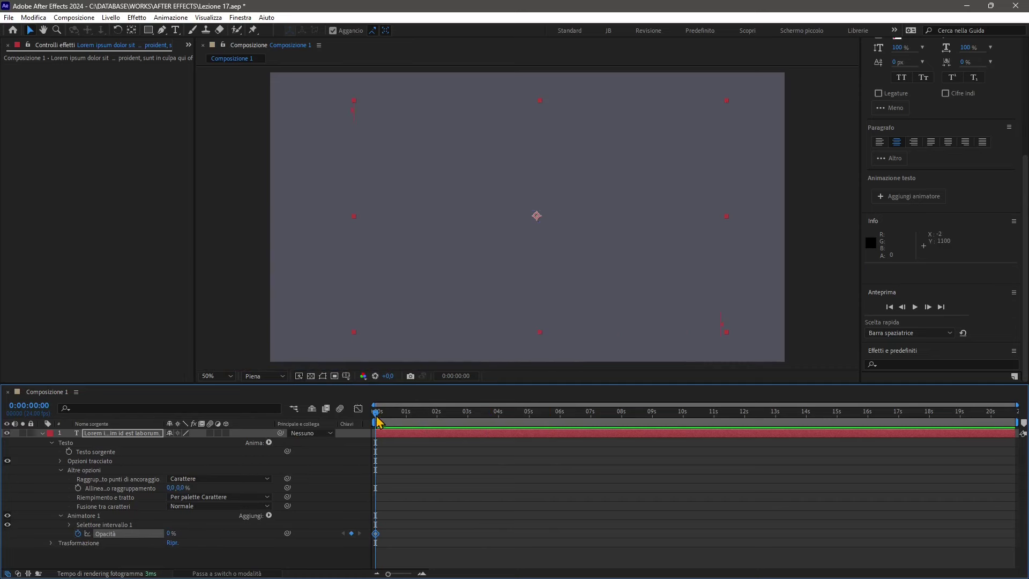
drag(376, 421, 405, 421)
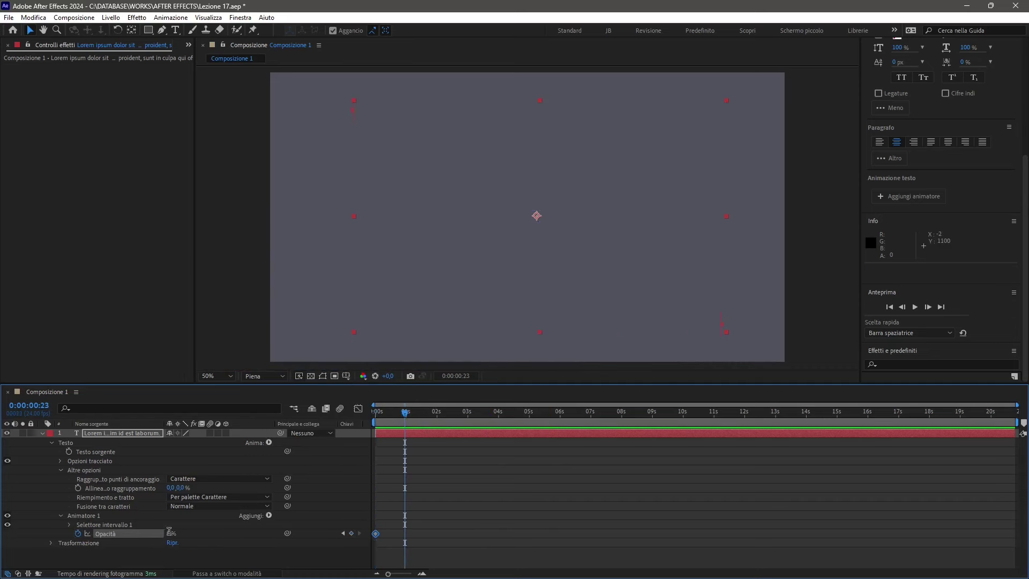
click(170, 532)
key(Return)
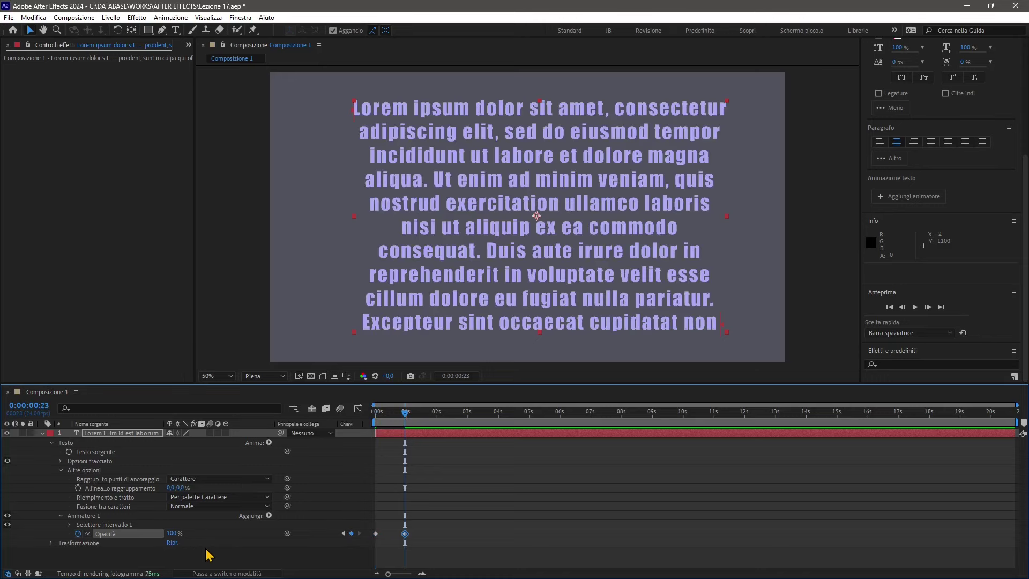
Step: Preview the opacity fade, then remove the keyframes so opacity stays at 70%
drag(405, 425, 377, 423)
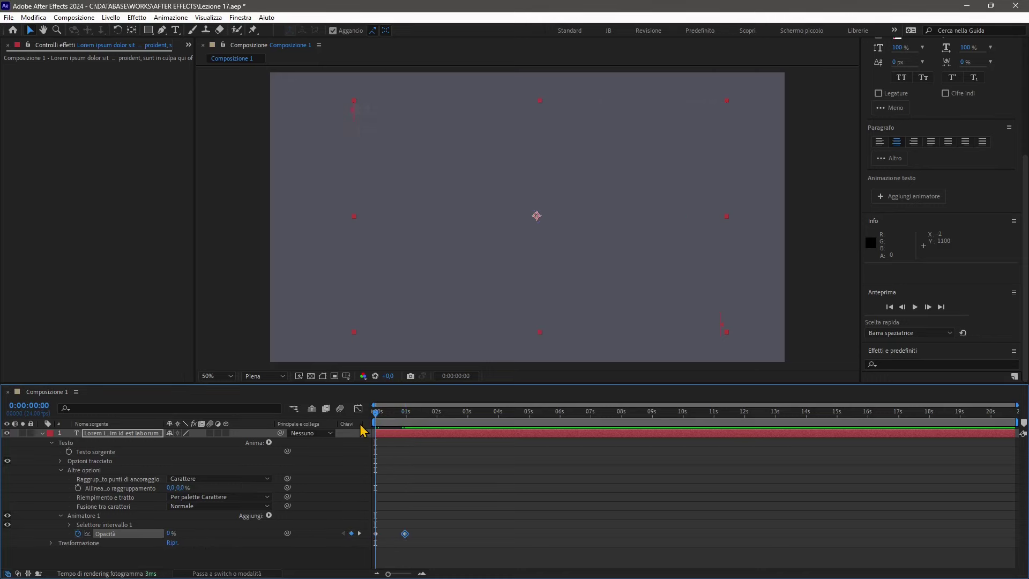
key(space)
key(space)
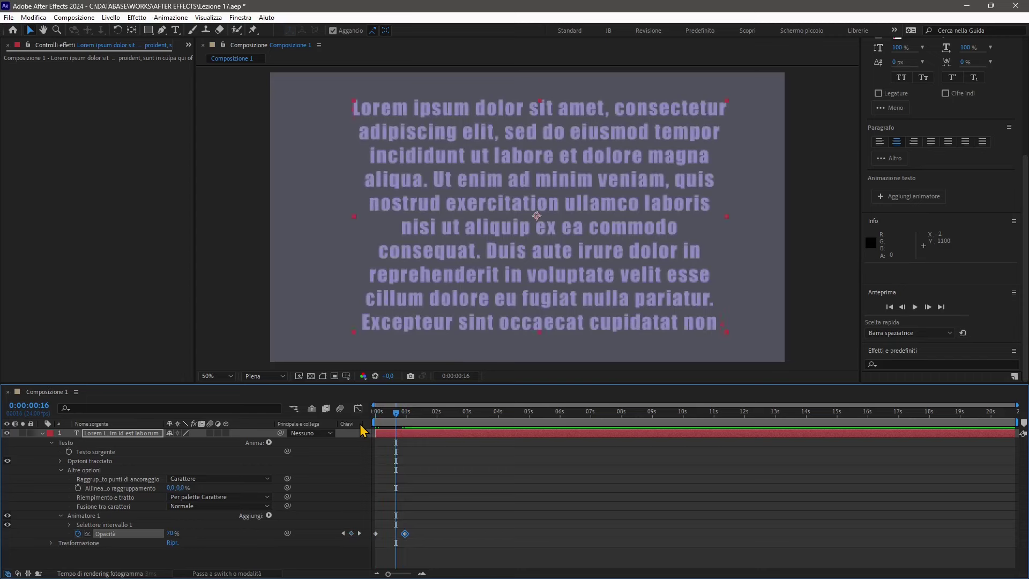
click(78, 532)
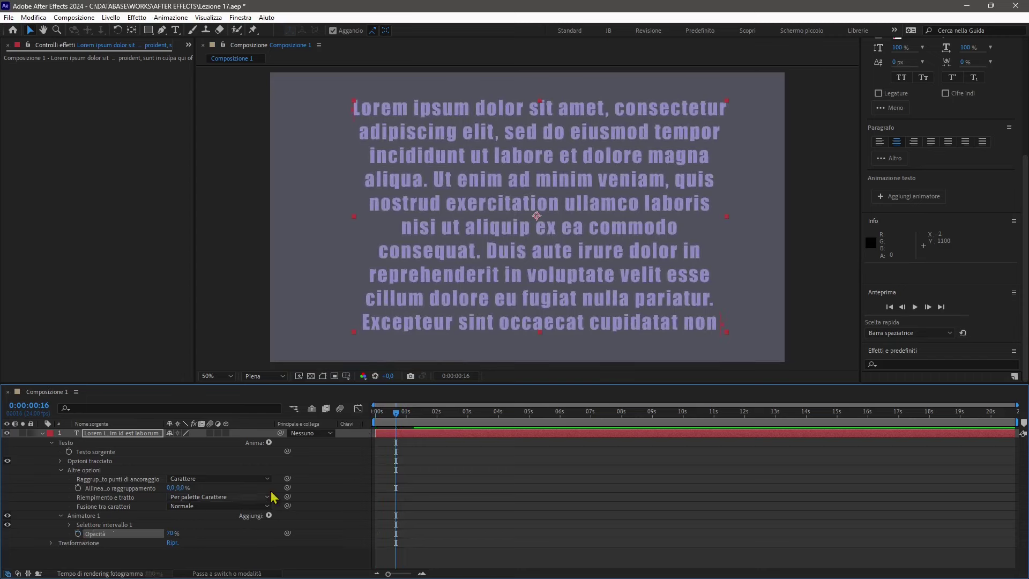
drag(396, 413, 348, 422)
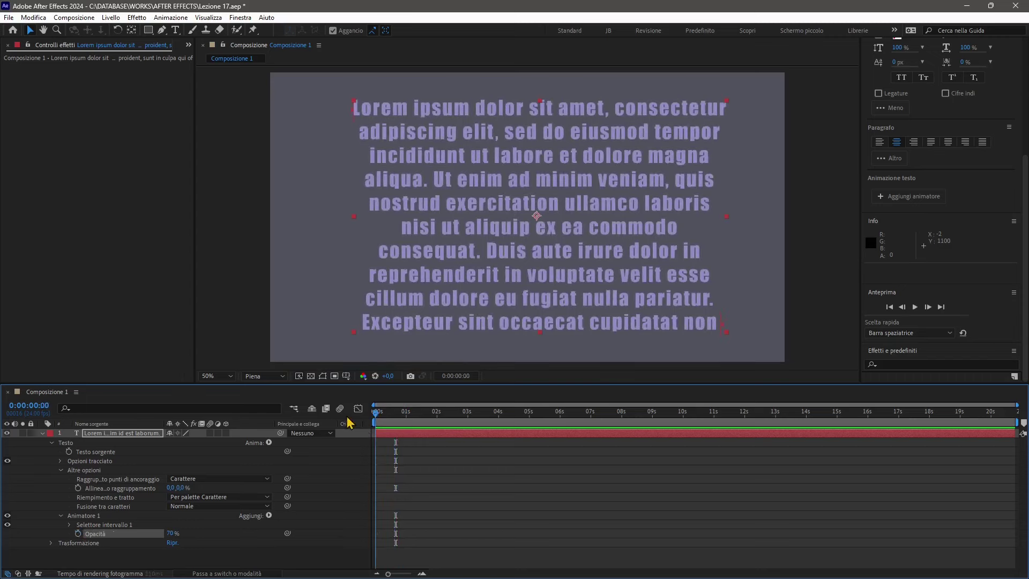
Step: Scroll through the Effetti e predefiniti category list and open the Animazione menu
click(894, 353)
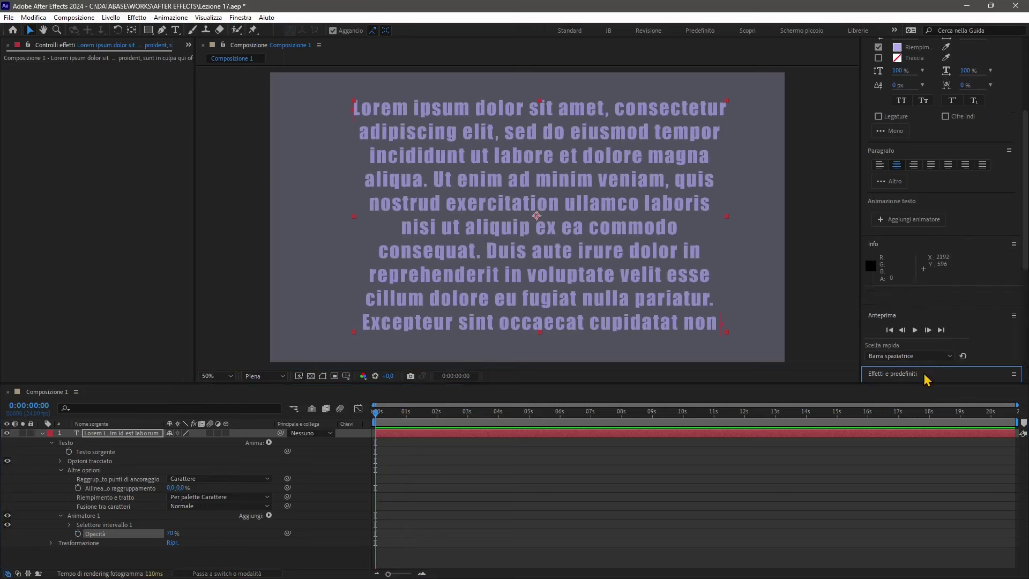
scroll(1023, 236, down, 5)
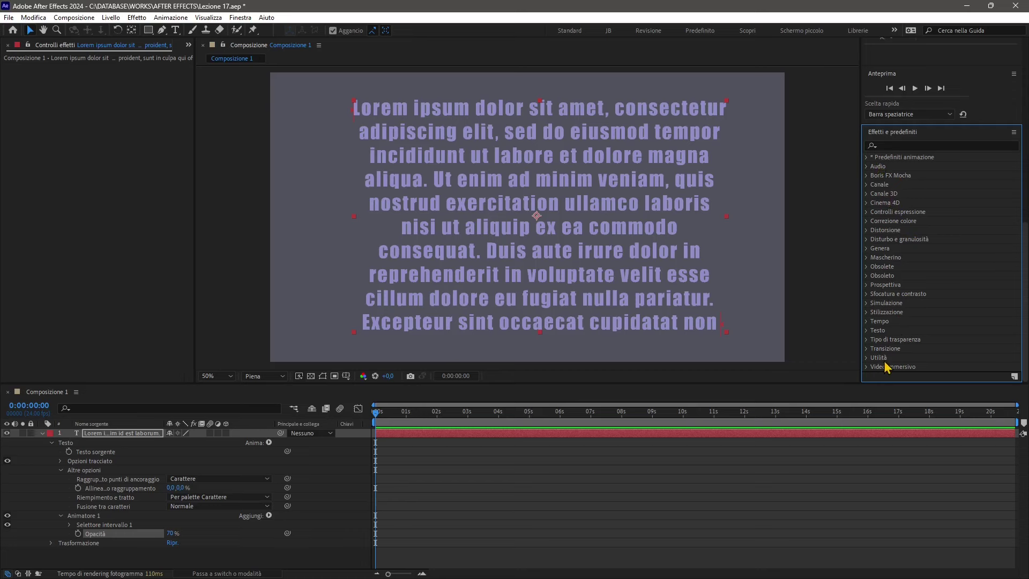
click(170, 19)
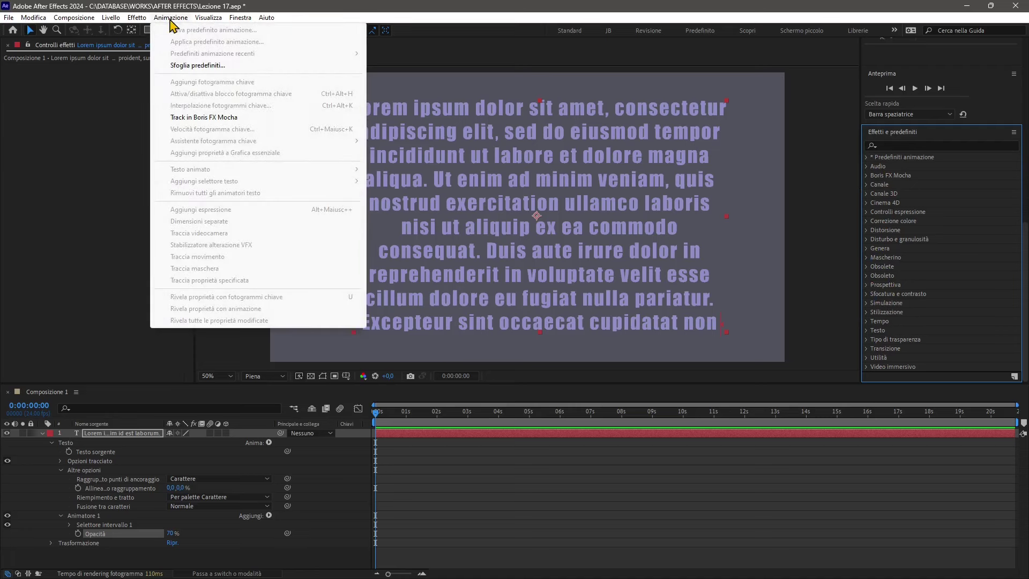
Step: Choose Sfoglia predefiniti to open Bridge, navigate to Presets, and open the Text folder
click(197, 67)
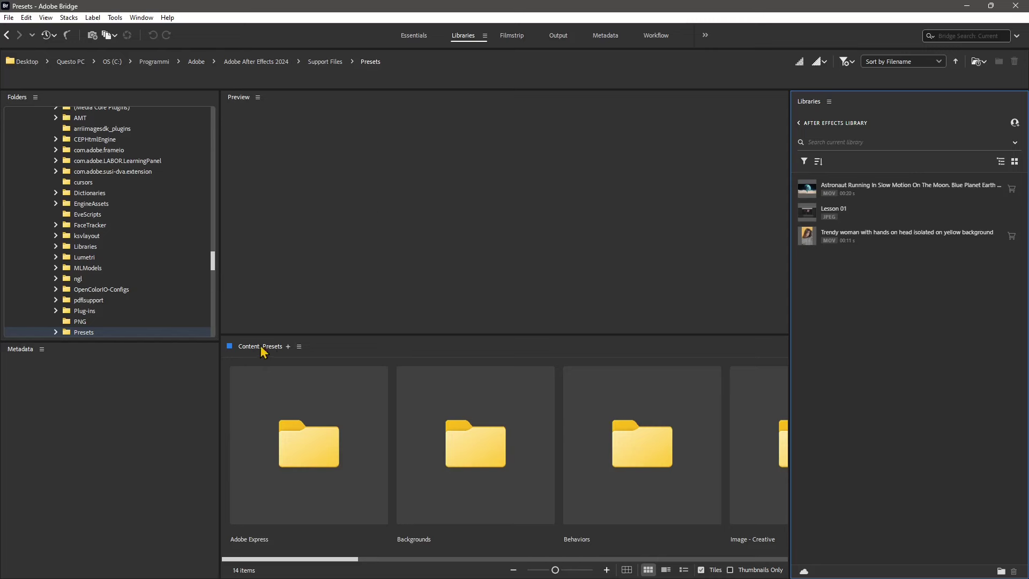
drag(213, 259, 213, 268)
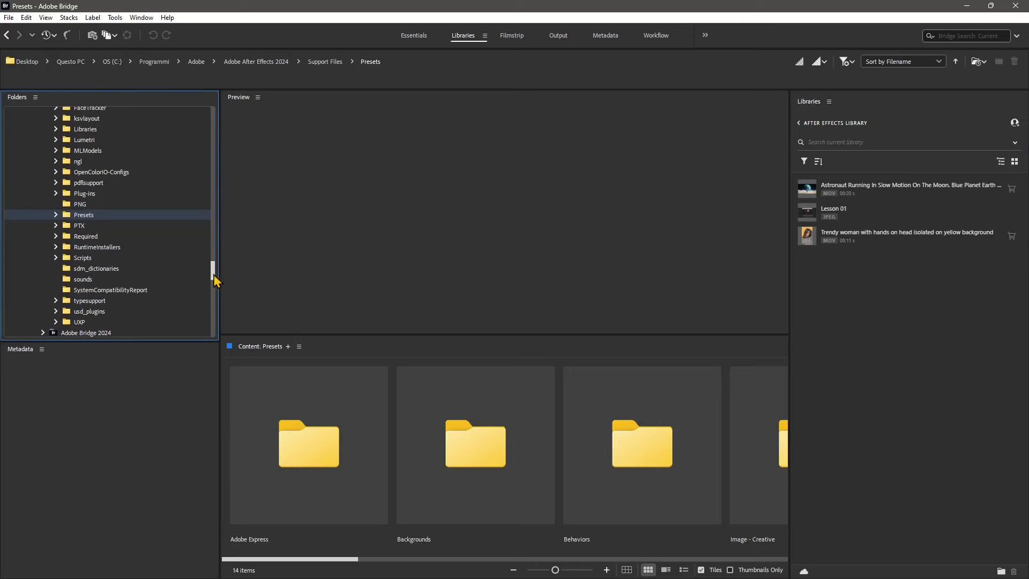
drag(214, 274, 216, 278)
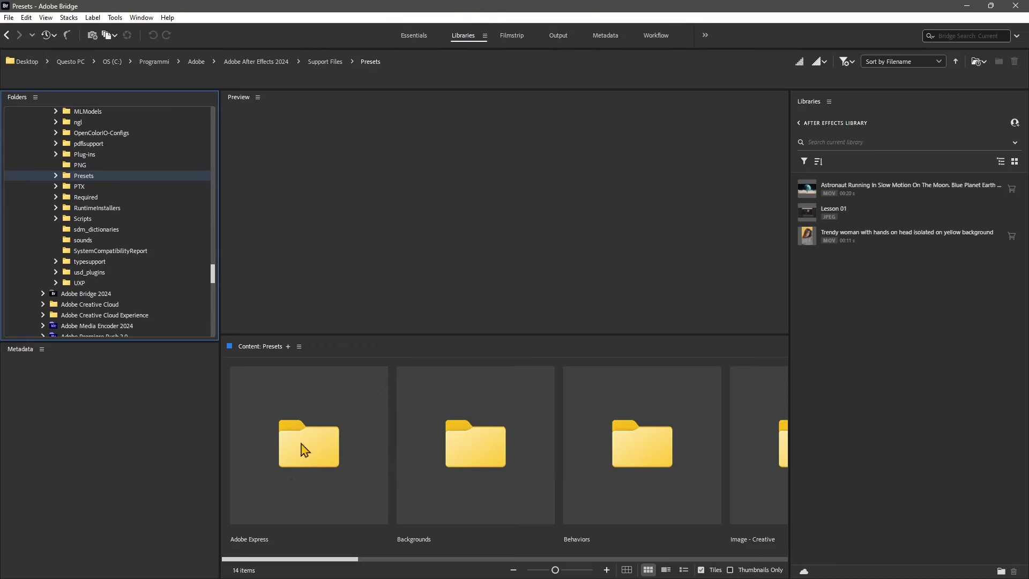
mouse_move(314, 569)
mouse_down()
mouse_move(667, 576)
mouse_move(654, 561)
mouse_up()
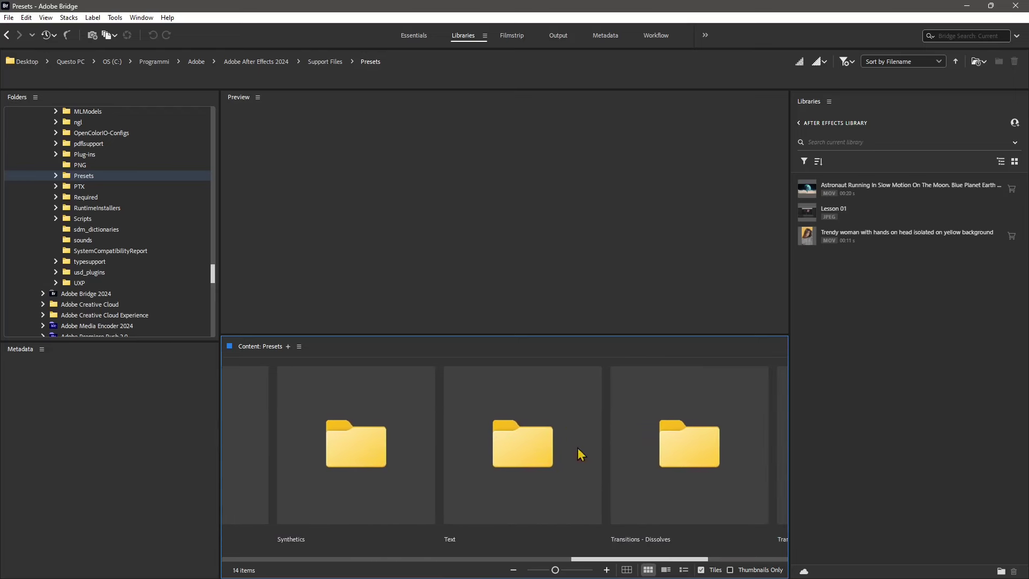
click(578, 452)
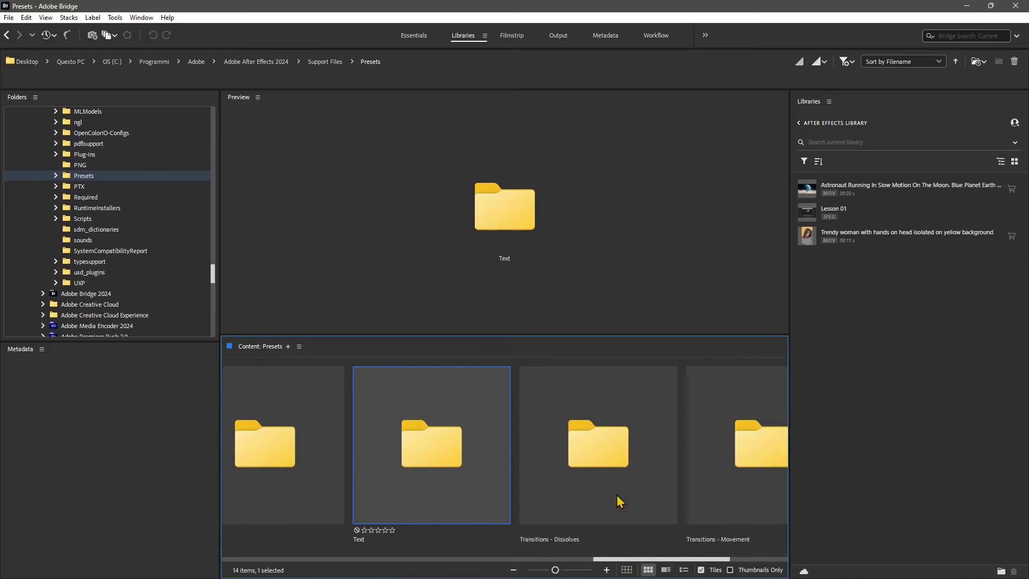
drag(701, 560, 629, 558)
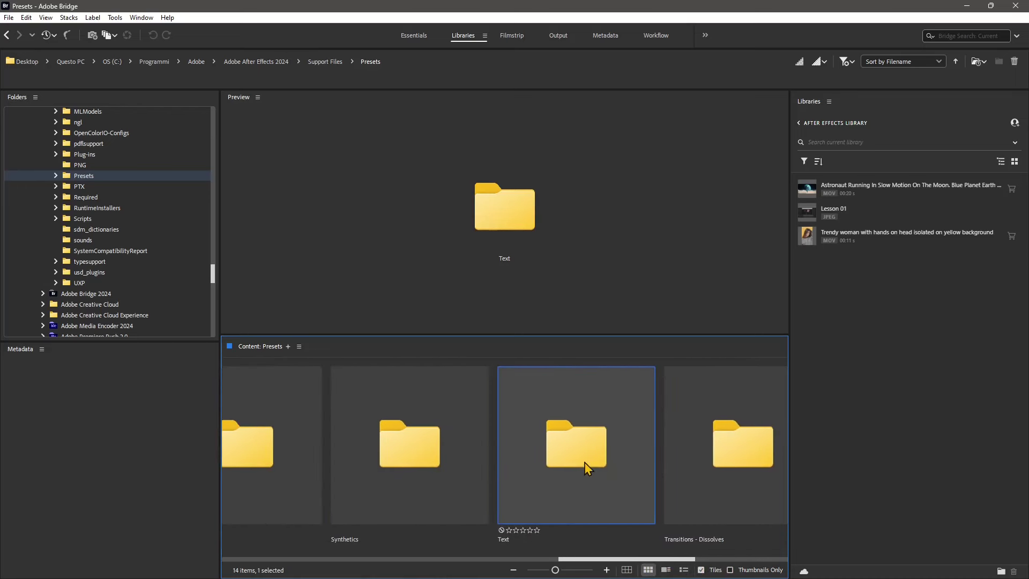
double_click(567, 433)
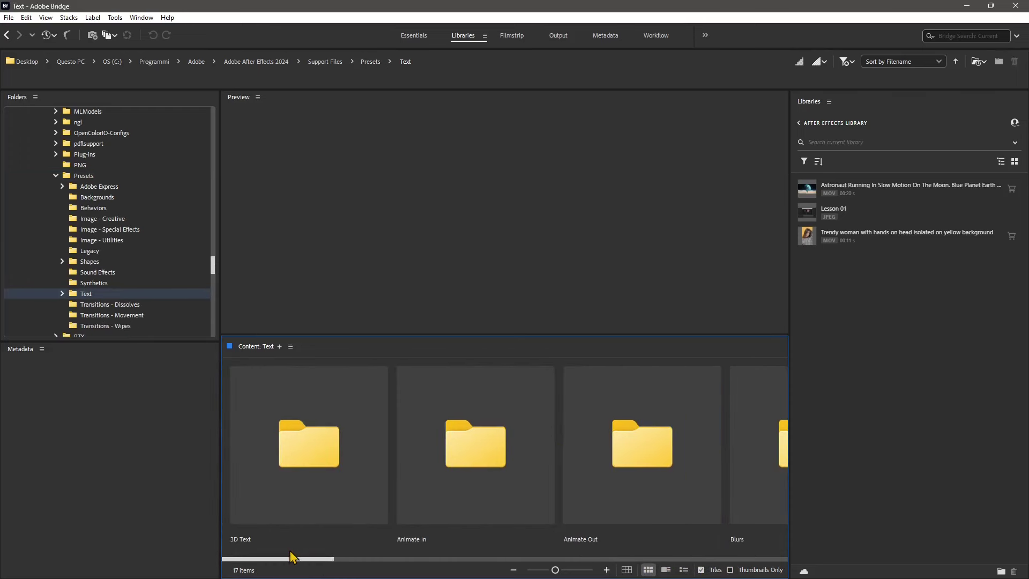
Step: Browse the Text preset folders (3D Text, Animate Out, Blurs, Curves and Spins) and open Animate In
click(307, 468)
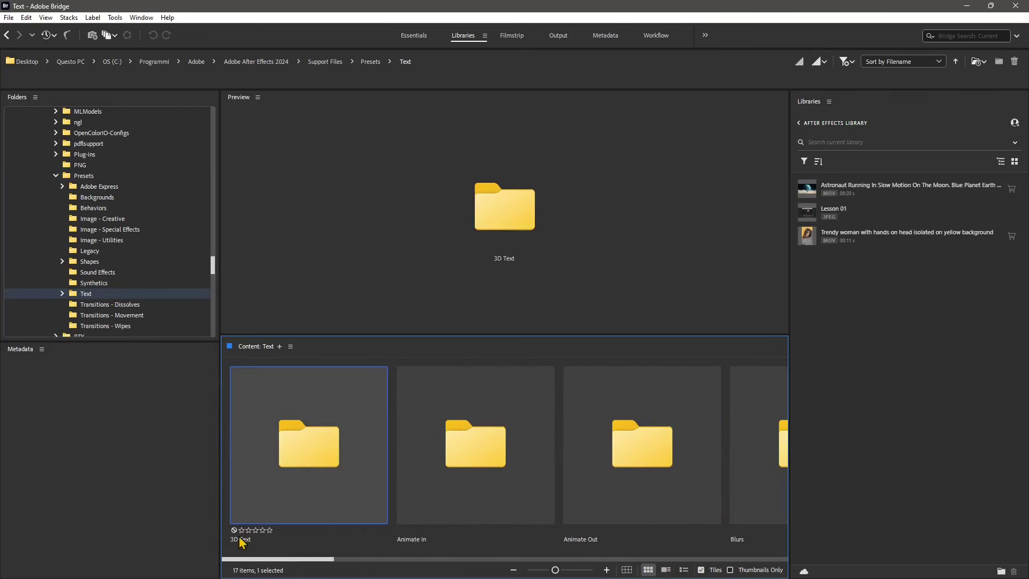
drag(298, 559, 323, 571)
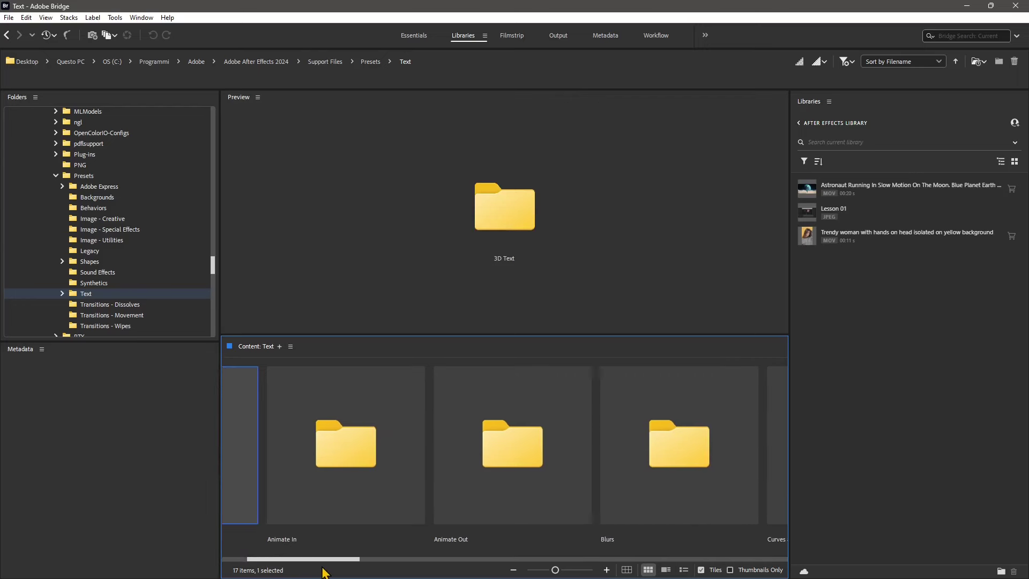
click(340, 461)
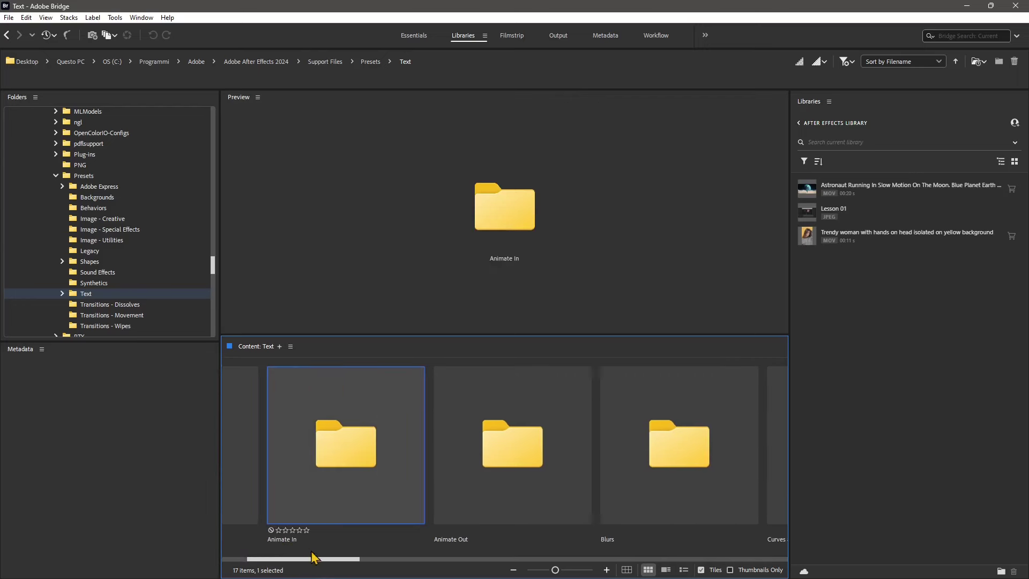
drag(313, 558, 382, 568)
click(361, 475)
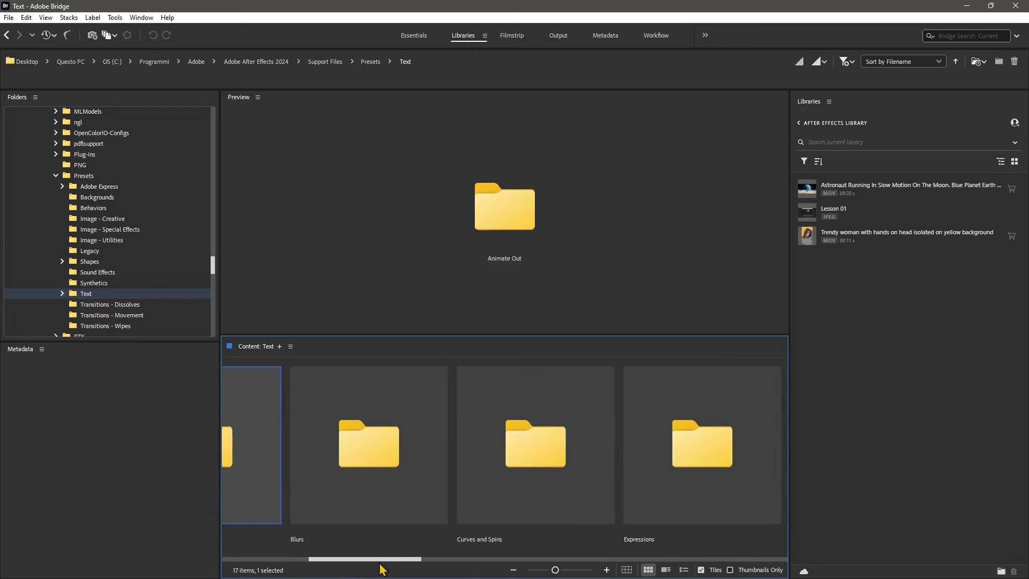
click(379, 459)
click(509, 508)
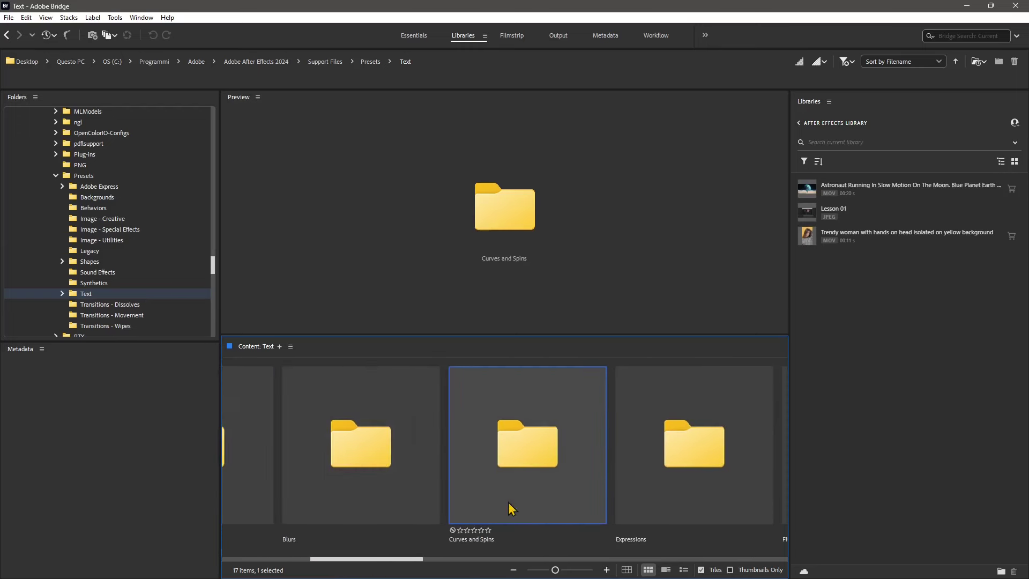
mouse_move(403, 558)
mouse_down()
mouse_move(723, 575)
mouse_move(315, 560)
mouse_up()
click(472, 479)
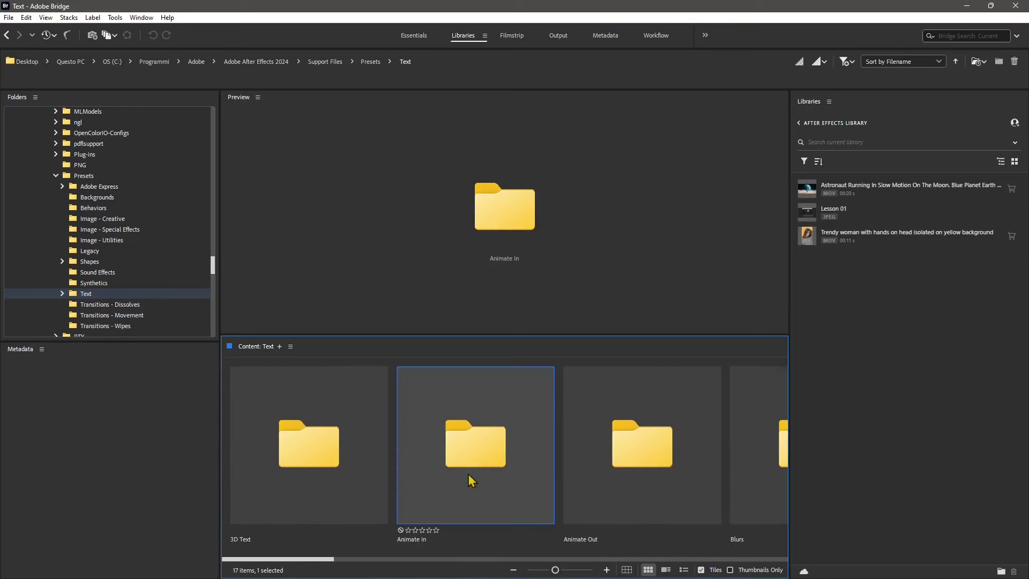
double_click(457, 456)
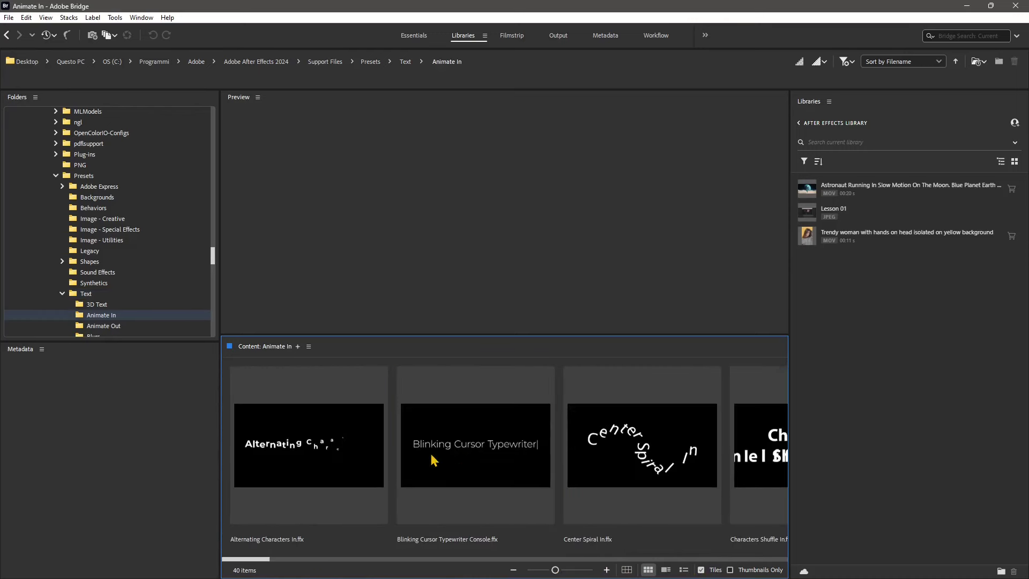
Step: Preview the Alternating Characters In and Blinking Cursor Typewriter Console presets
click(330, 458)
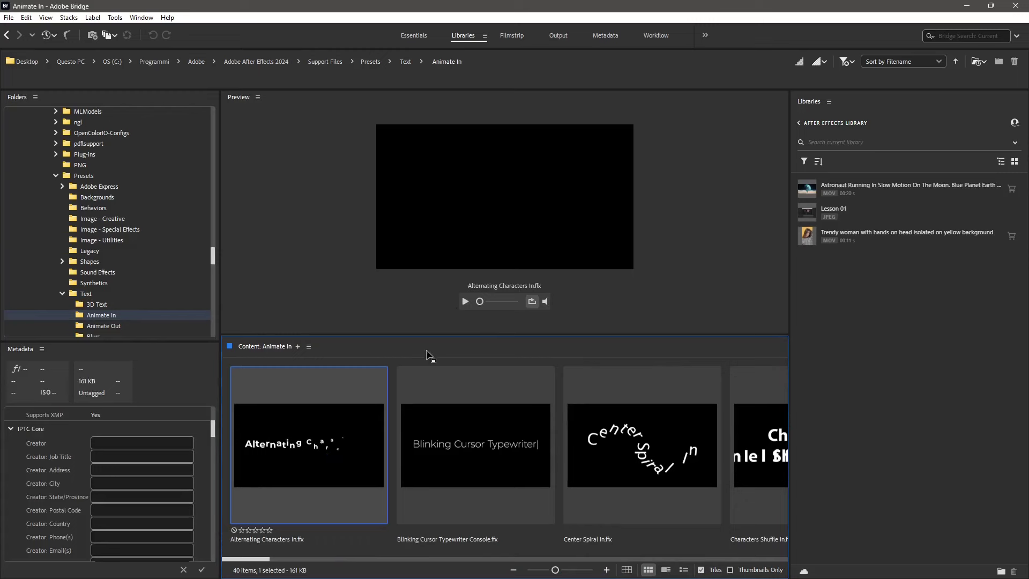
click(464, 304)
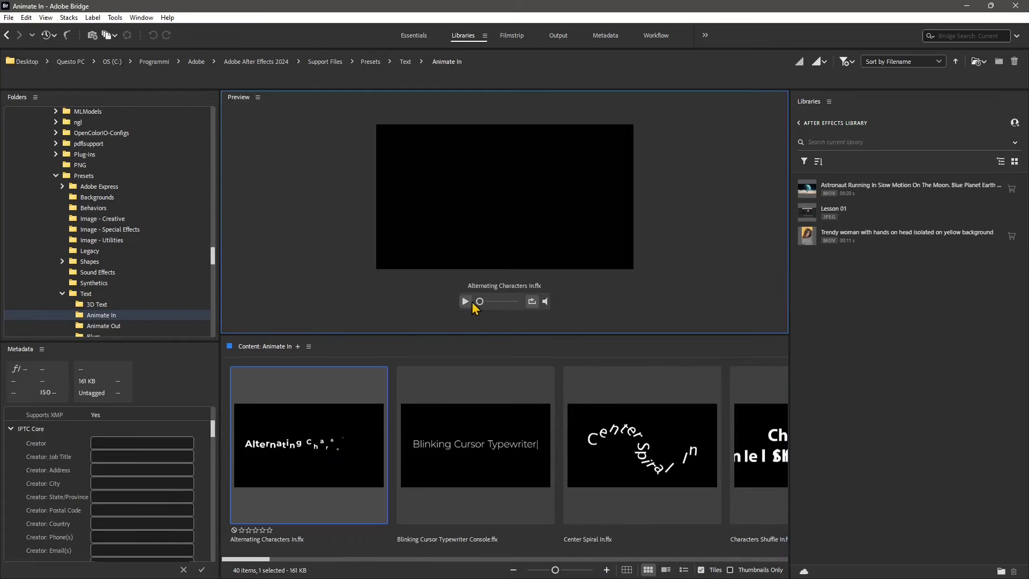
click(465, 301)
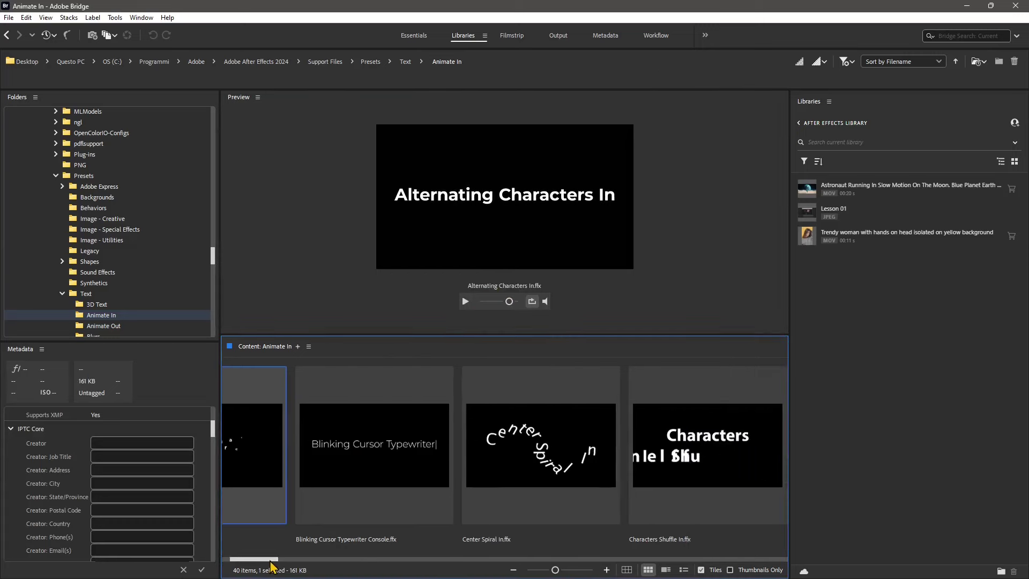
drag(265, 559, 278, 558)
click(325, 459)
click(465, 301)
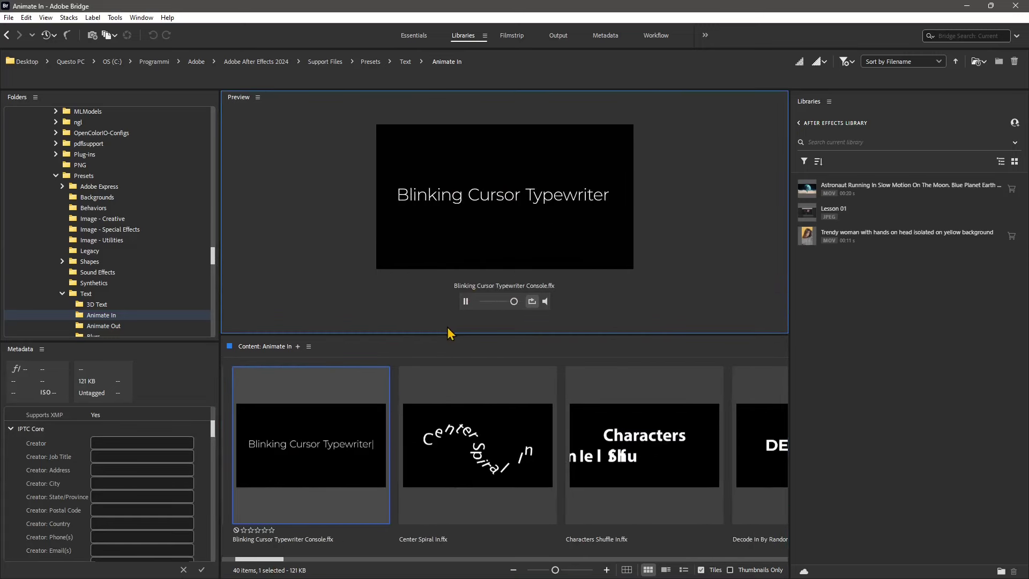
click(465, 301)
Step: Preview Center Spiral In and Characters Shuffle In, shrink thumbnails, and select Decode In By Random Character
click(456, 506)
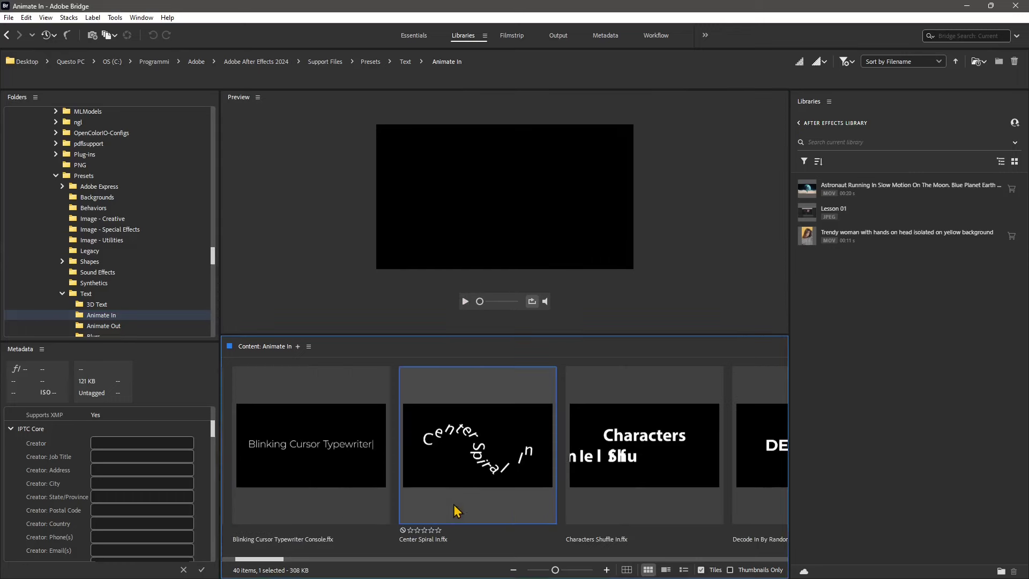
click(466, 301)
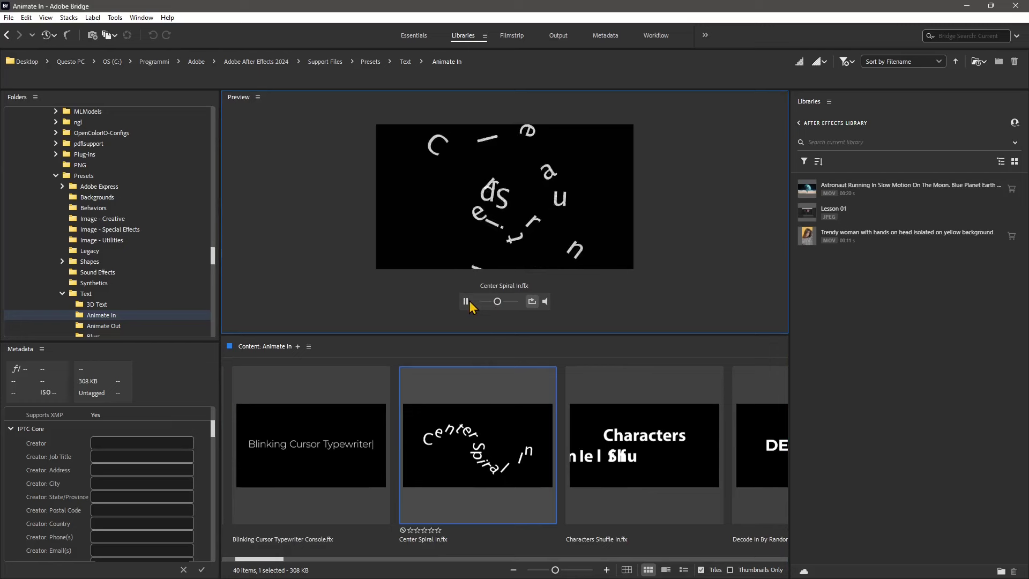
click(466, 302)
click(646, 455)
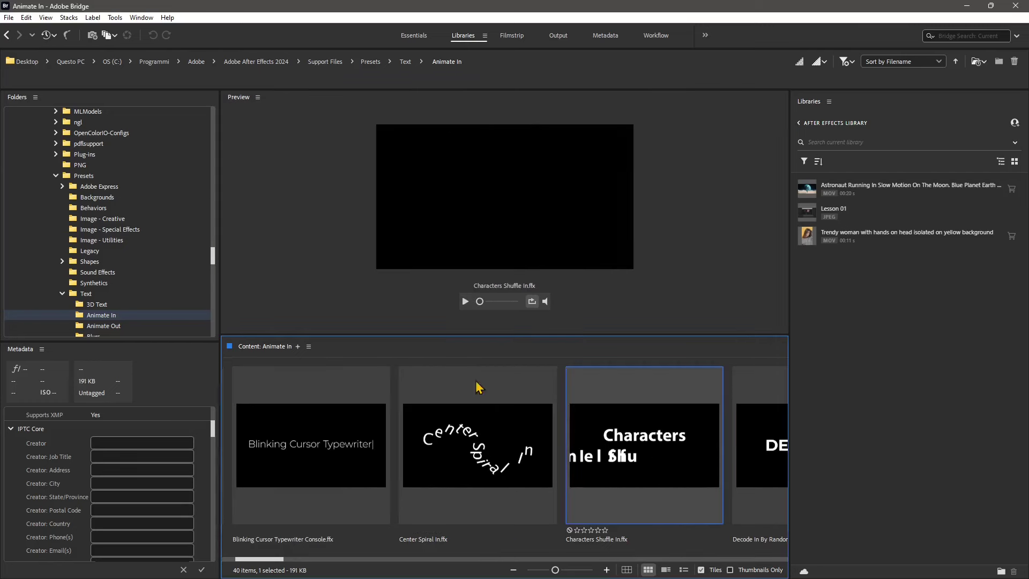
click(465, 301)
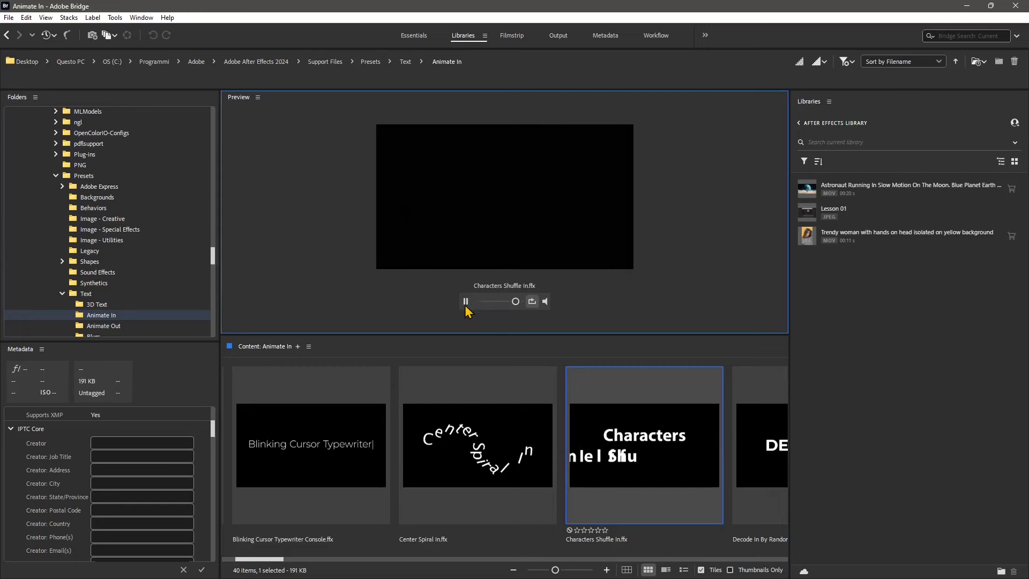
click(466, 302)
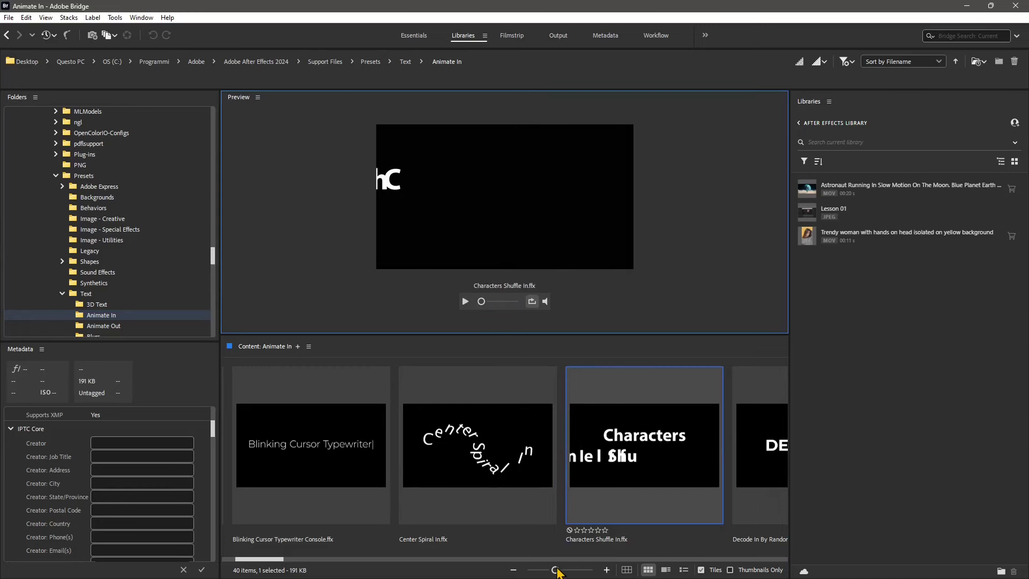
drag(557, 569, 537, 571)
click(346, 394)
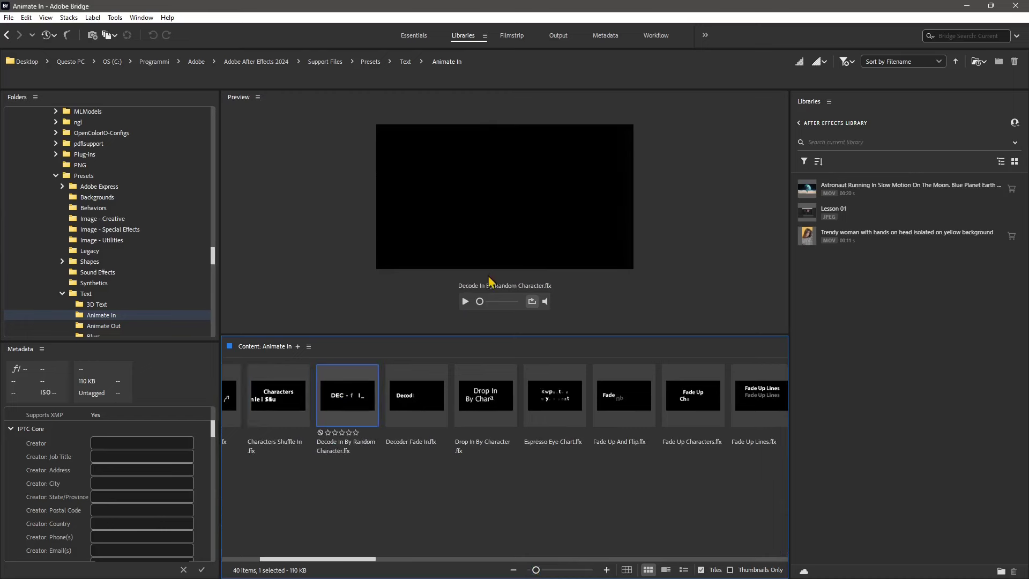
Step: Preview the Decode In, Decoder Fade In, Espresso Eye Chart and Fade Up And Flip presets
click(466, 301)
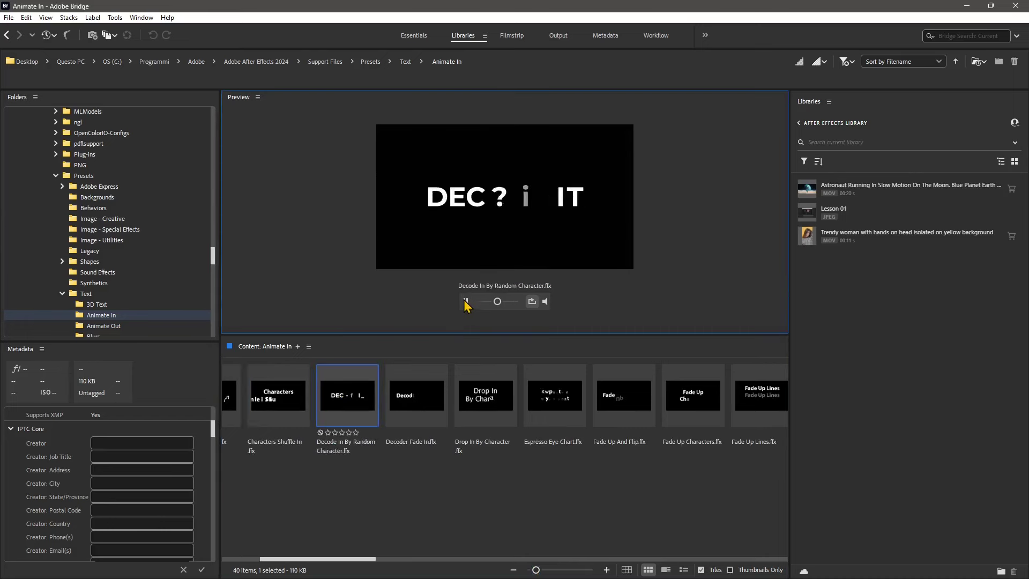
click(444, 418)
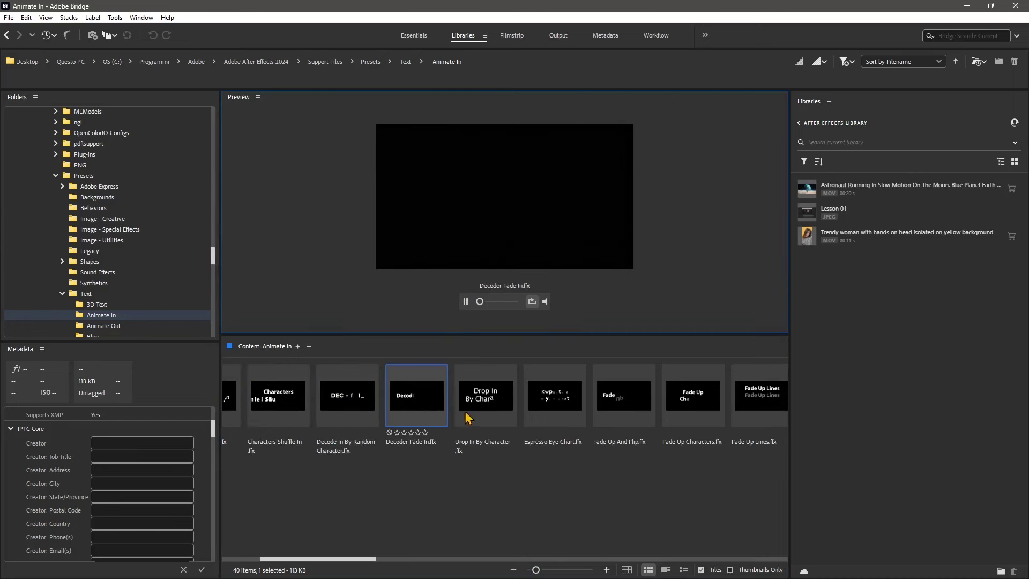
click(489, 408)
click(540, 415)
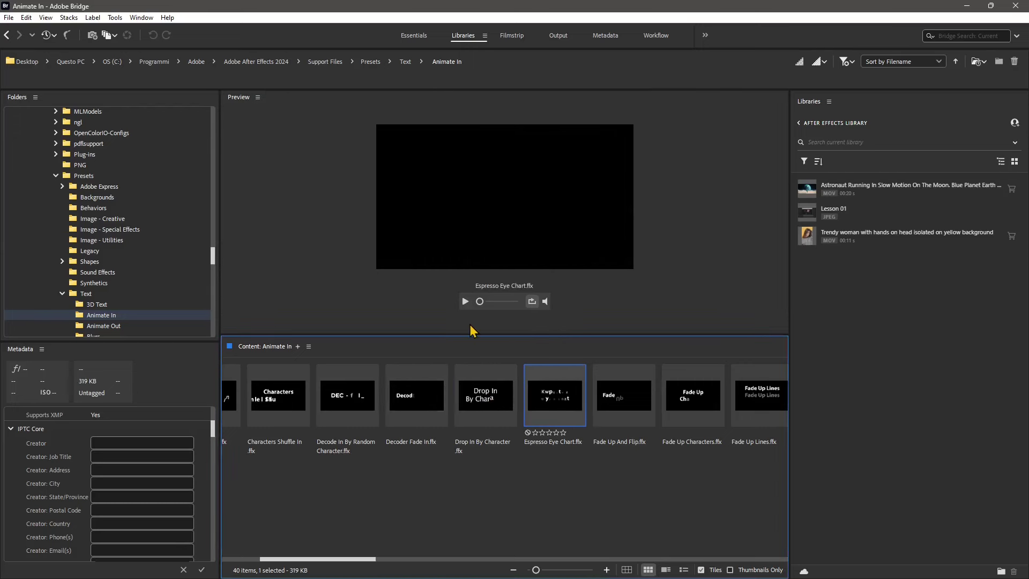
click(464, 301)
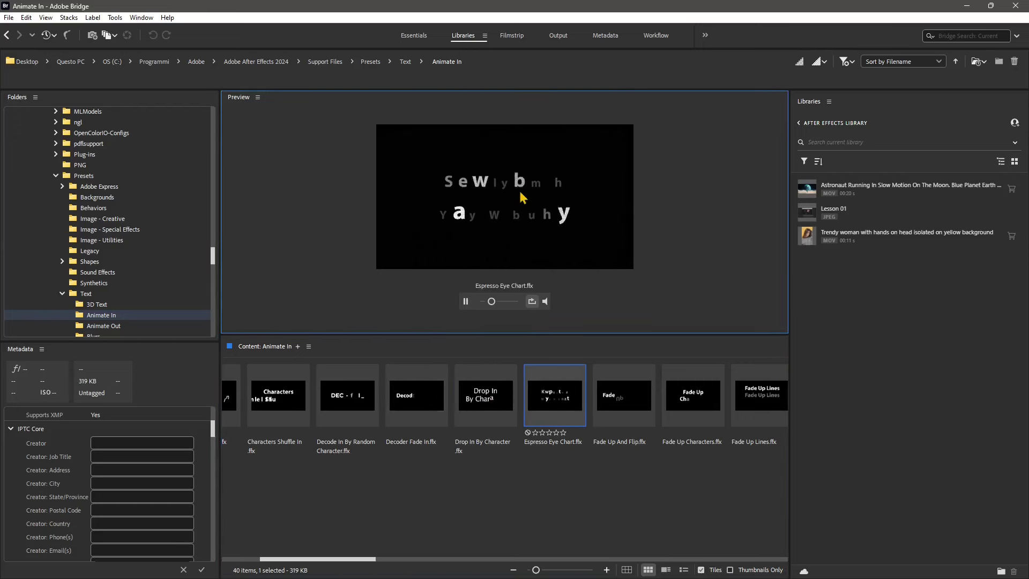
click(626, 411)
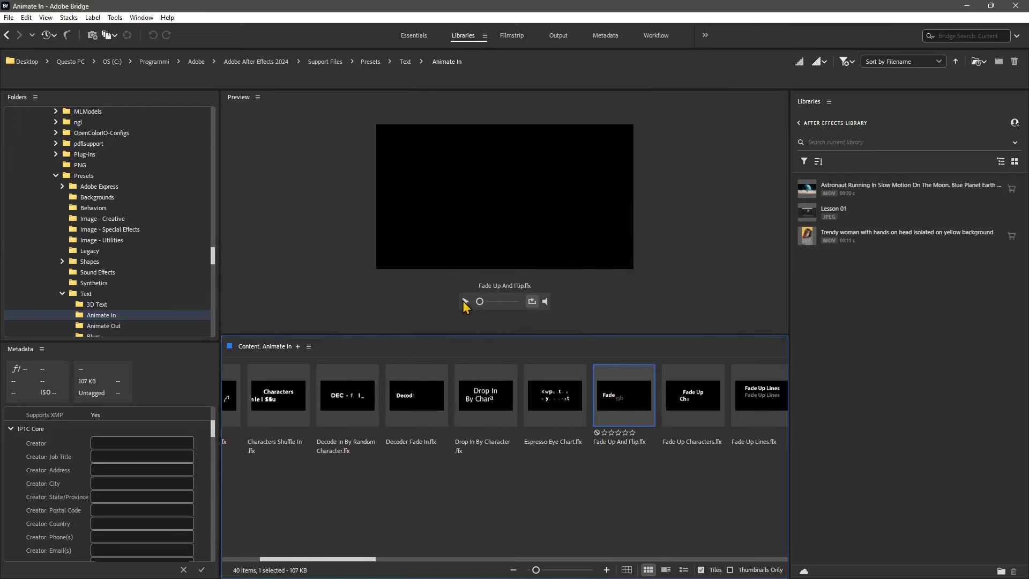
click(465, 301)
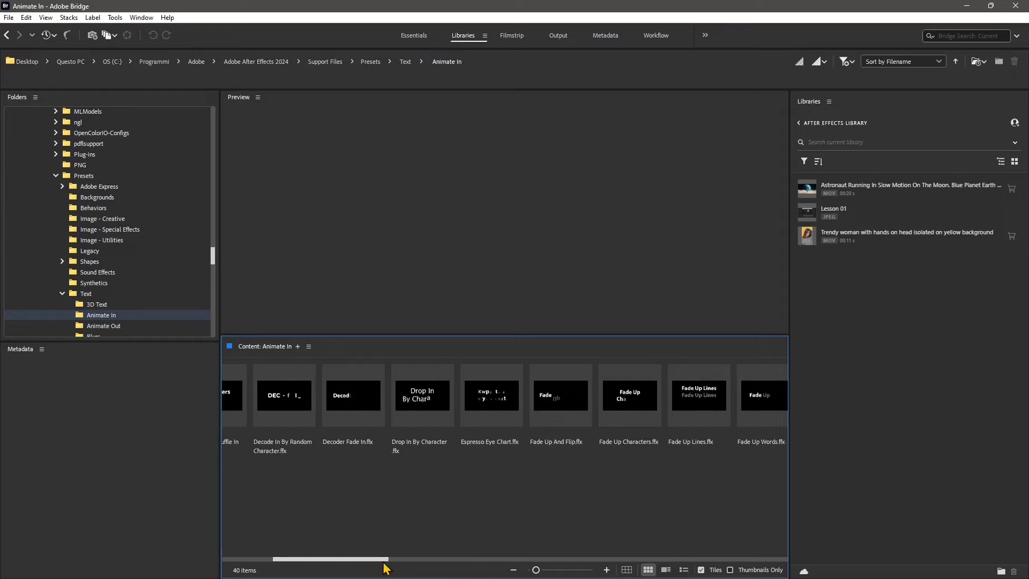
Step: Preview the Blinking Cursor Typewriter Console preset, then apply it to the text layer
mouse_move(379, 560)
mouse_down()
mouse_move(564, 560)
mouse_move(498, 576)
mouse_up()
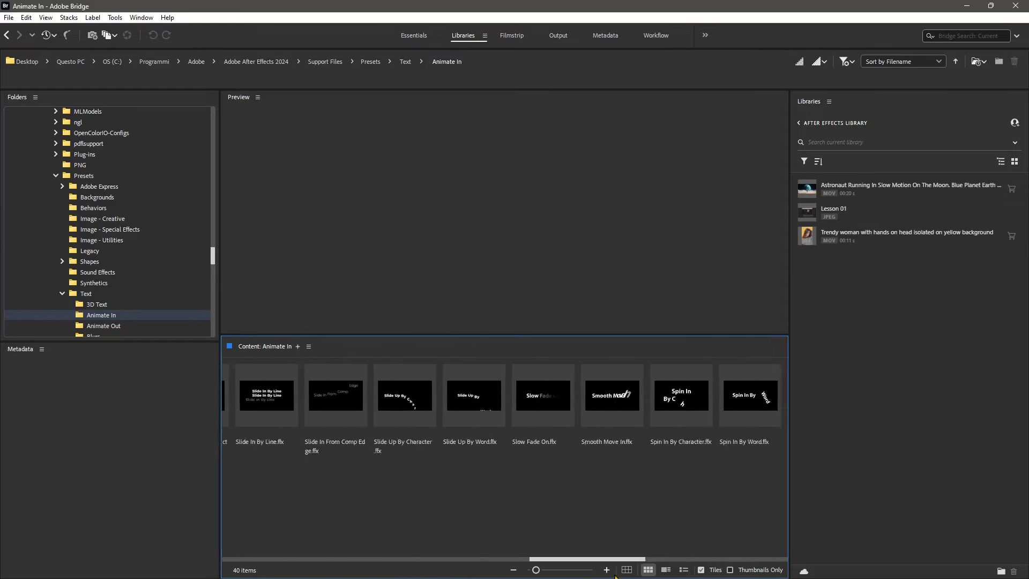
scroll(426, 509, left, 10)
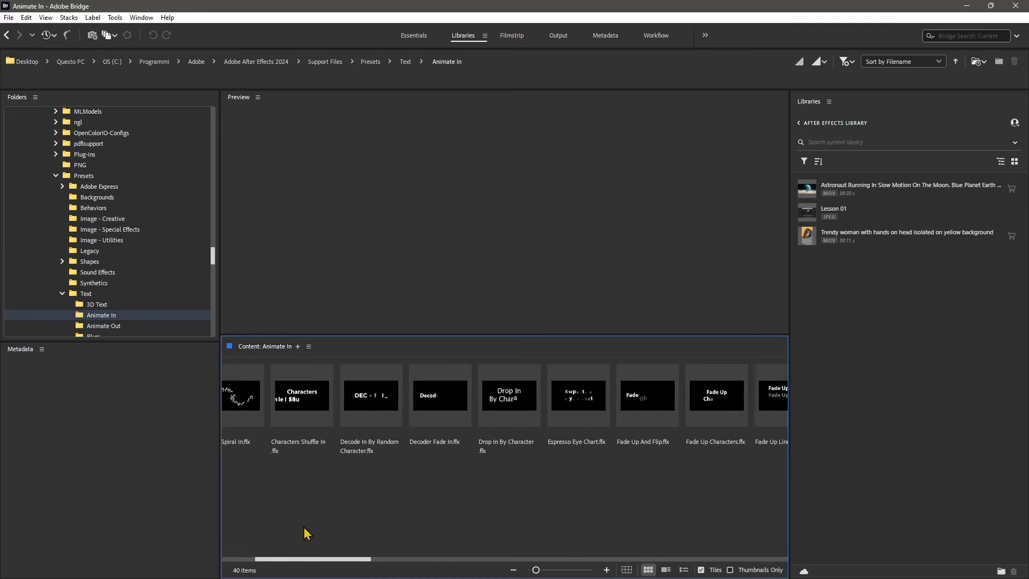
drag(310, 559, 264, 560)
click(332, 458)
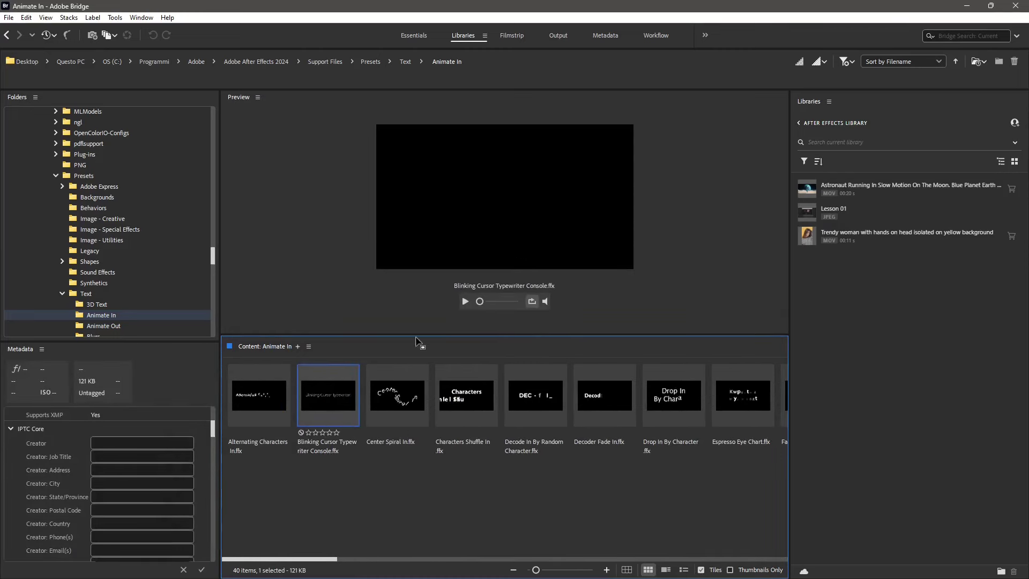
click(465, 301)
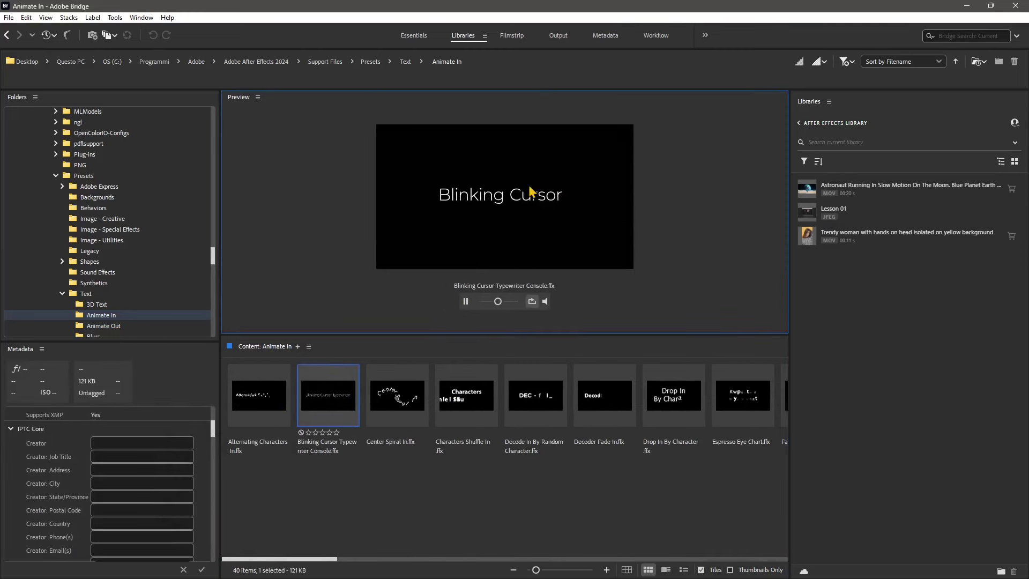
click(465, 301)
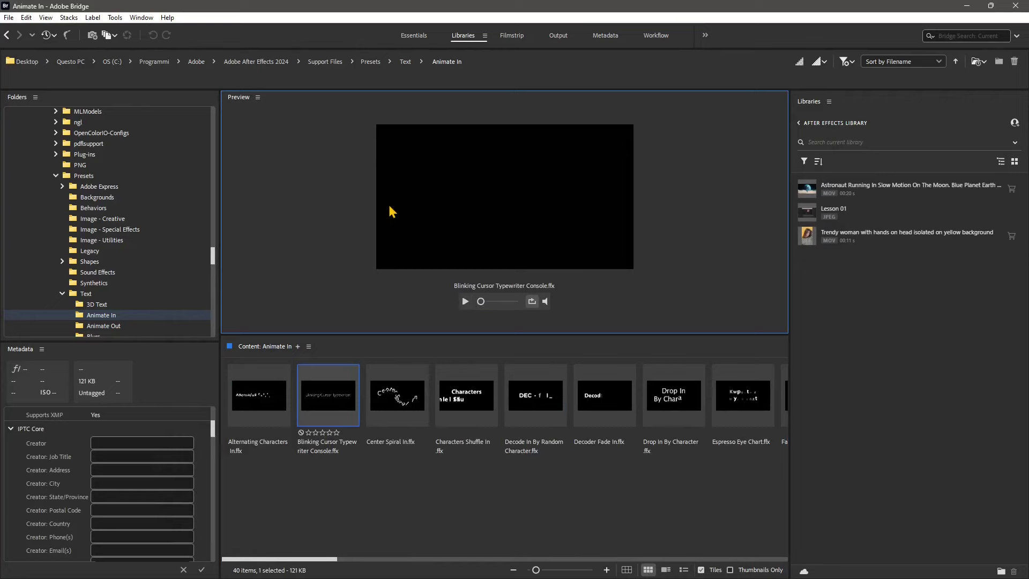
double_click(326, 402)
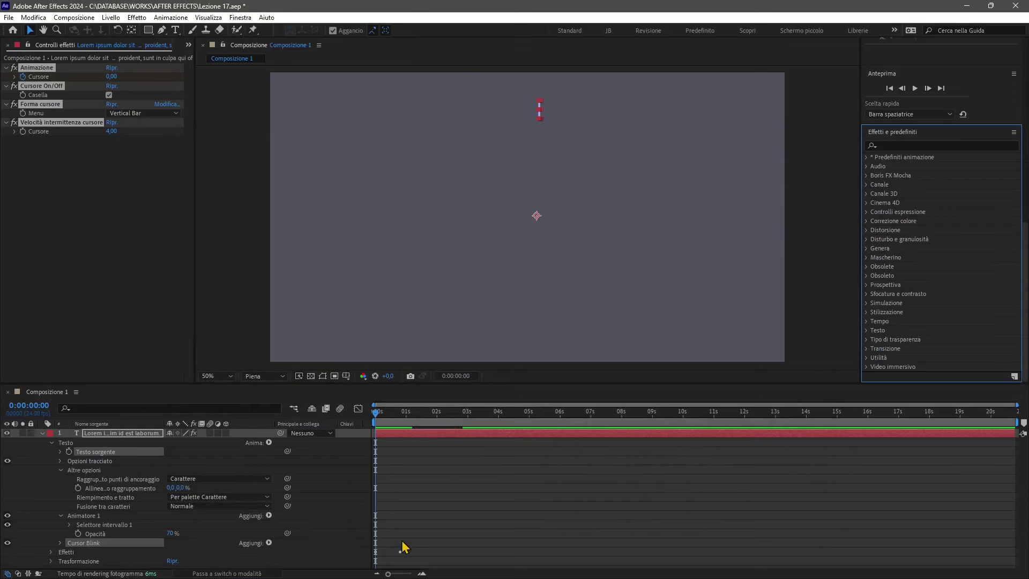
Step: Expand Effetti > Animazione to reveal Cursore and nudge its end keyframe to about 1 second
click(66, 442)
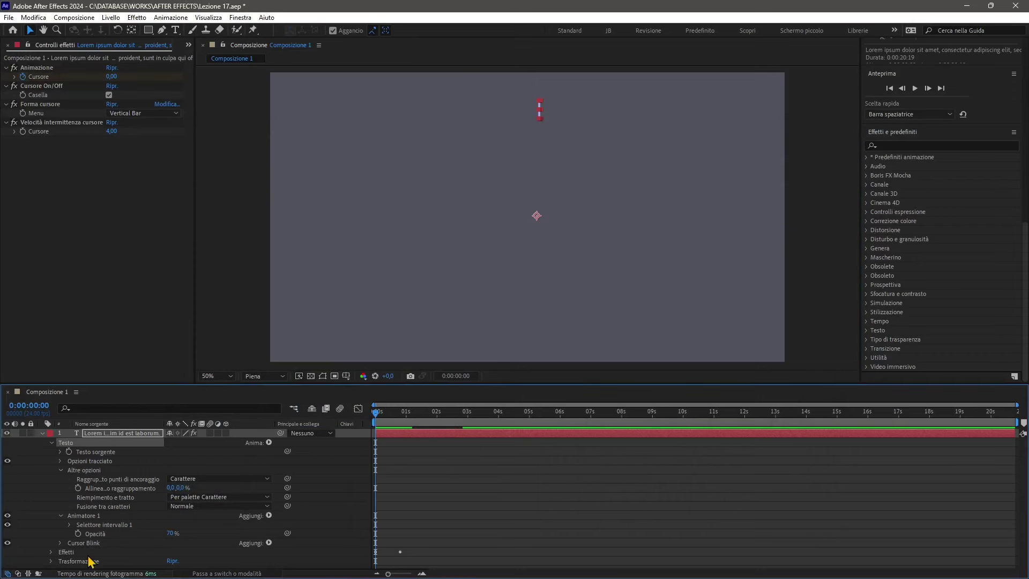
click(69, 552)
click(50, 552)
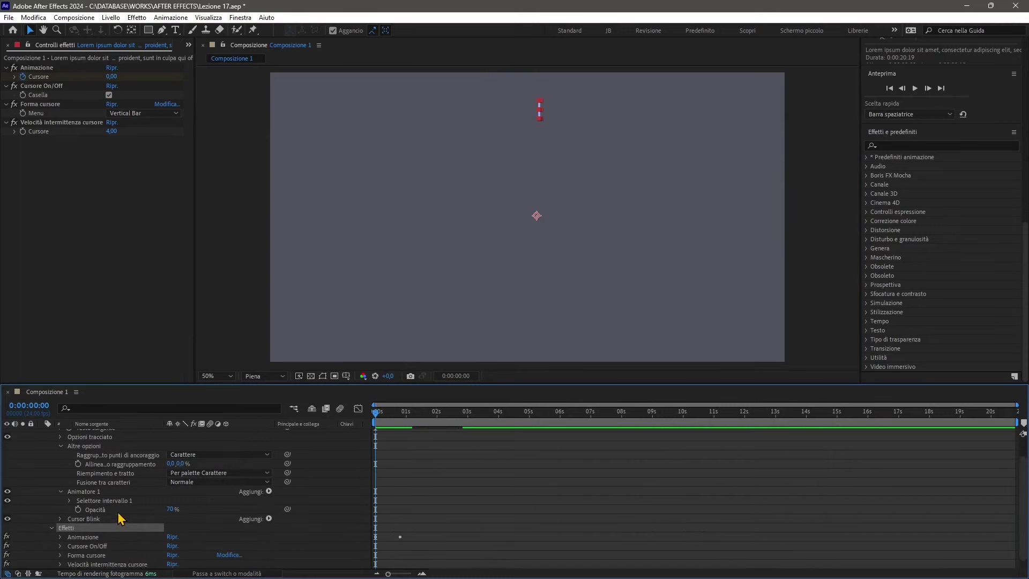
click(78, 528)
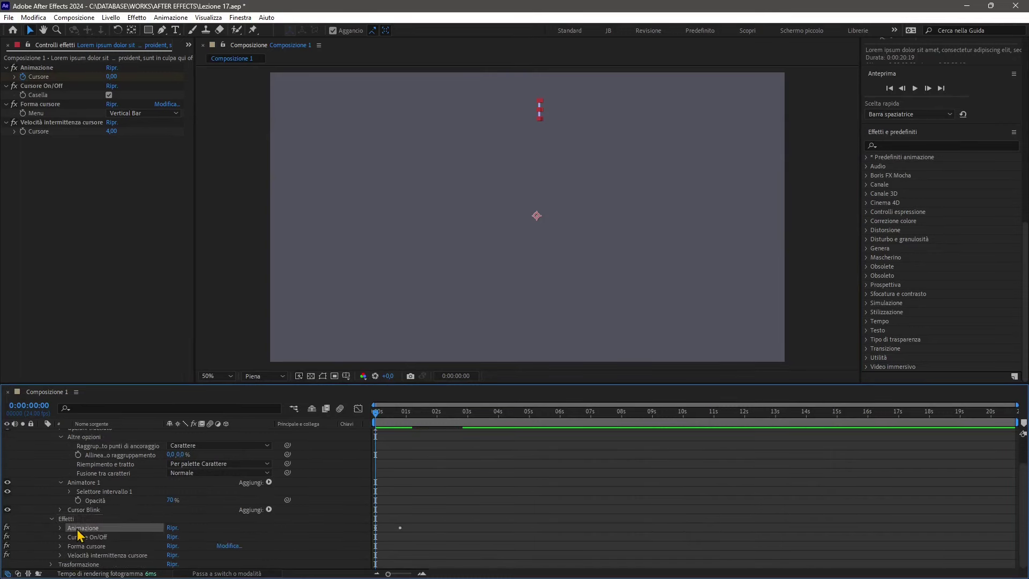
click(59, 528)
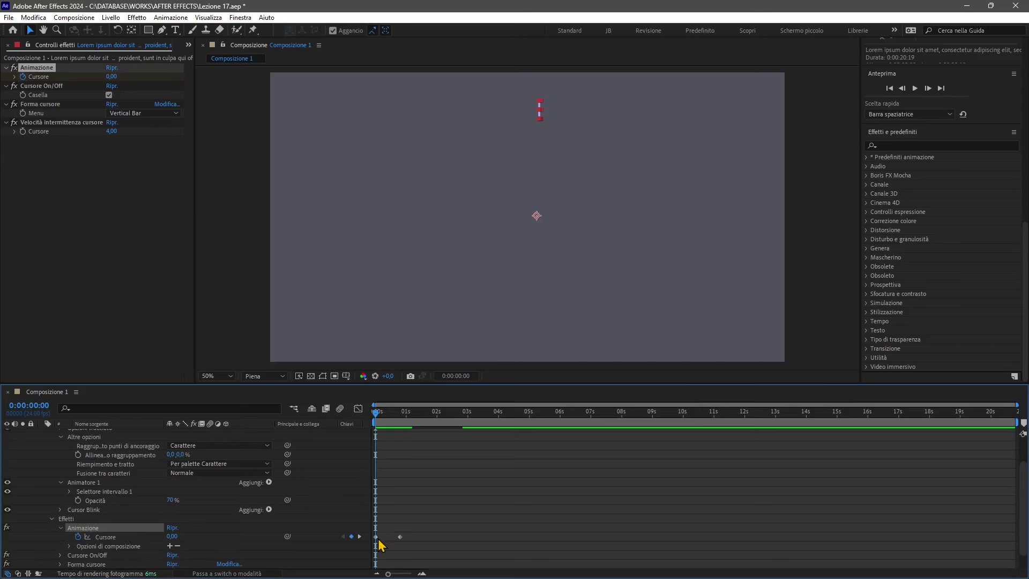
click(377, 538)
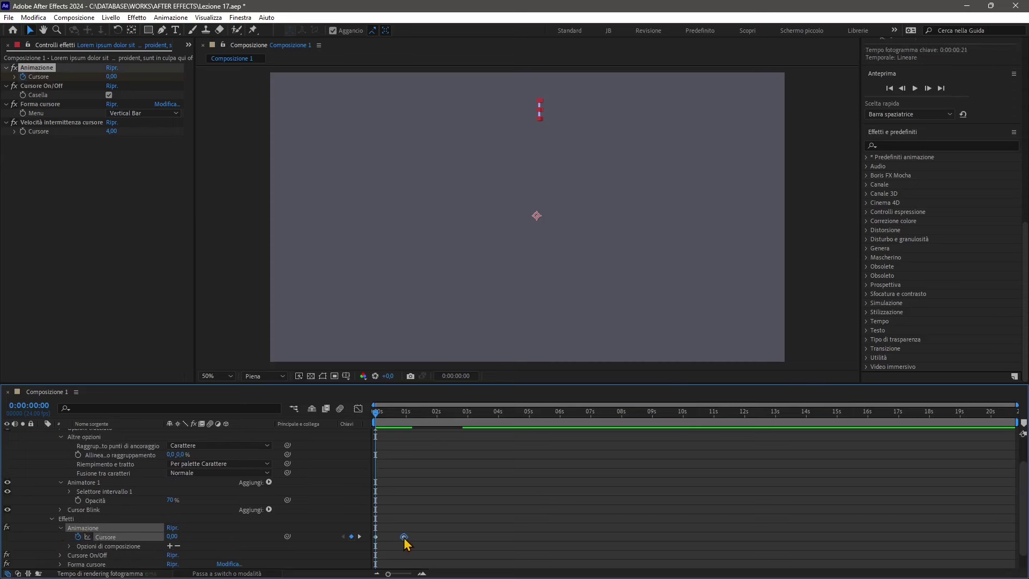
drag(401, 542, 411, 542)
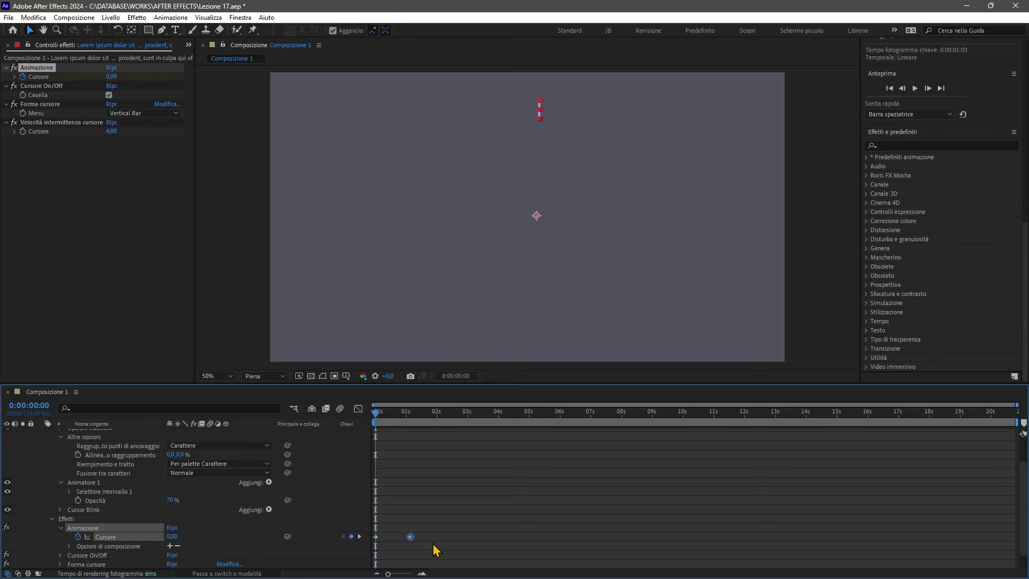
Step: Expand the Cursore On/Off effect and preview the typewriter animation
click(69, 546)
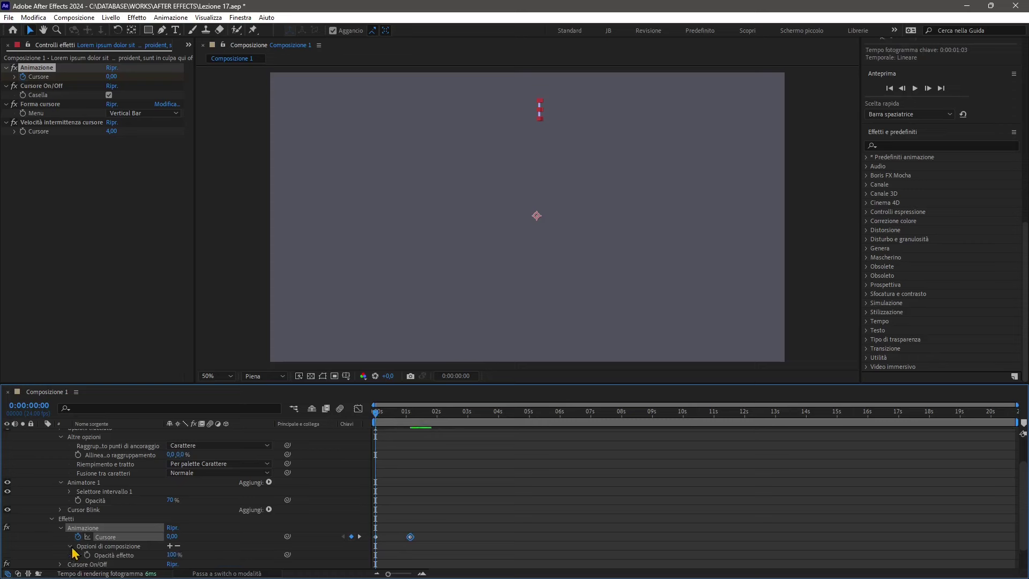
scroll(165, 507, down, 2)
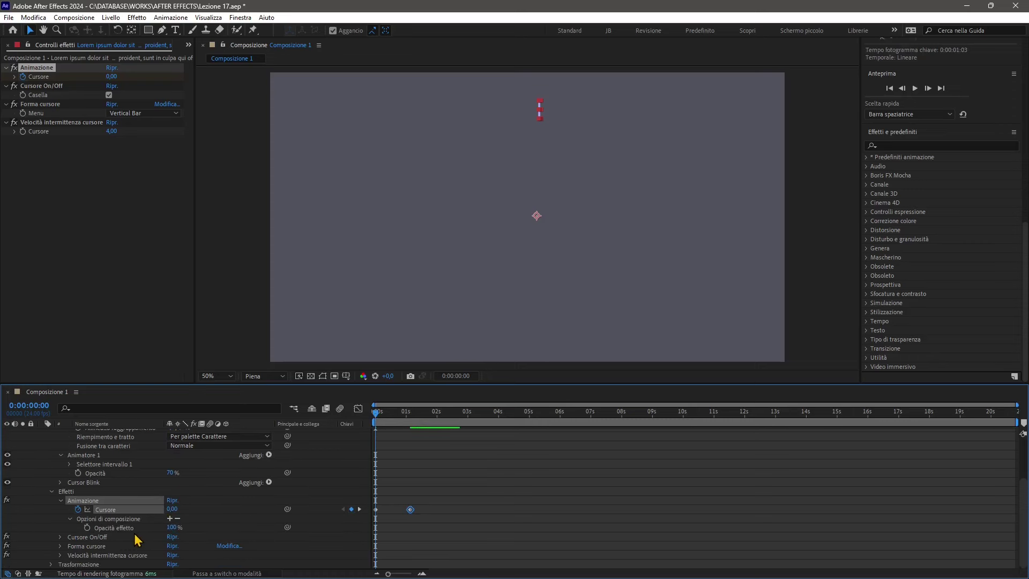
click(62, 537)
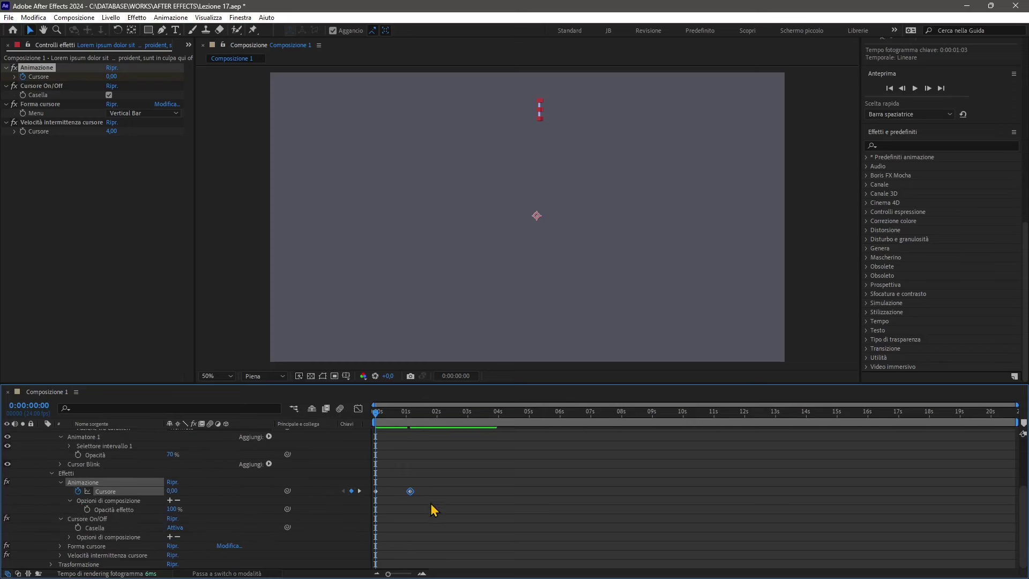
key(space)
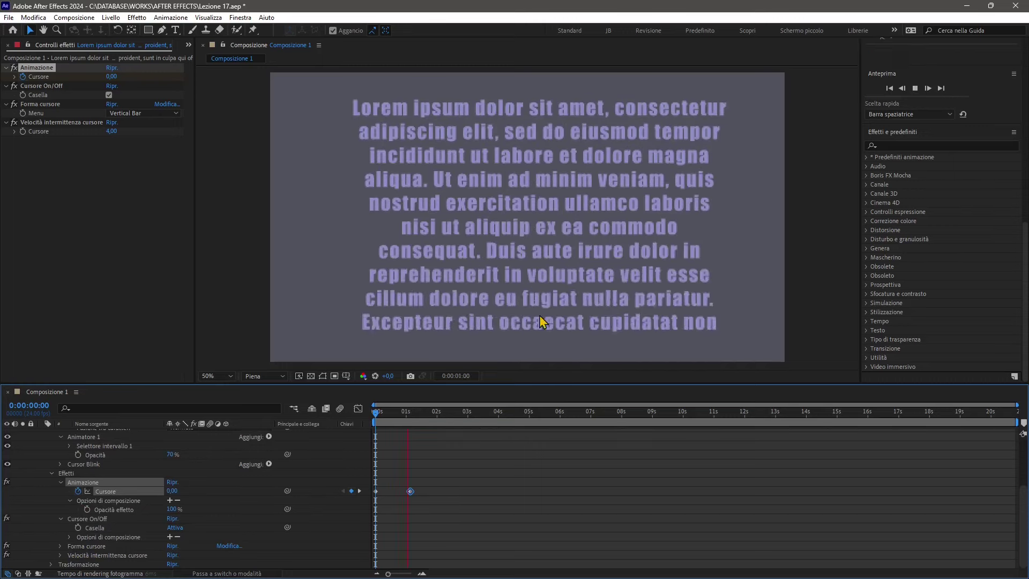
key(space)
Step: Drag the end Cursore keyframe to 3 seconds, 10 seconds, then 0:00:20:00, previewing between moves
drag(411, 491, 473, 491)
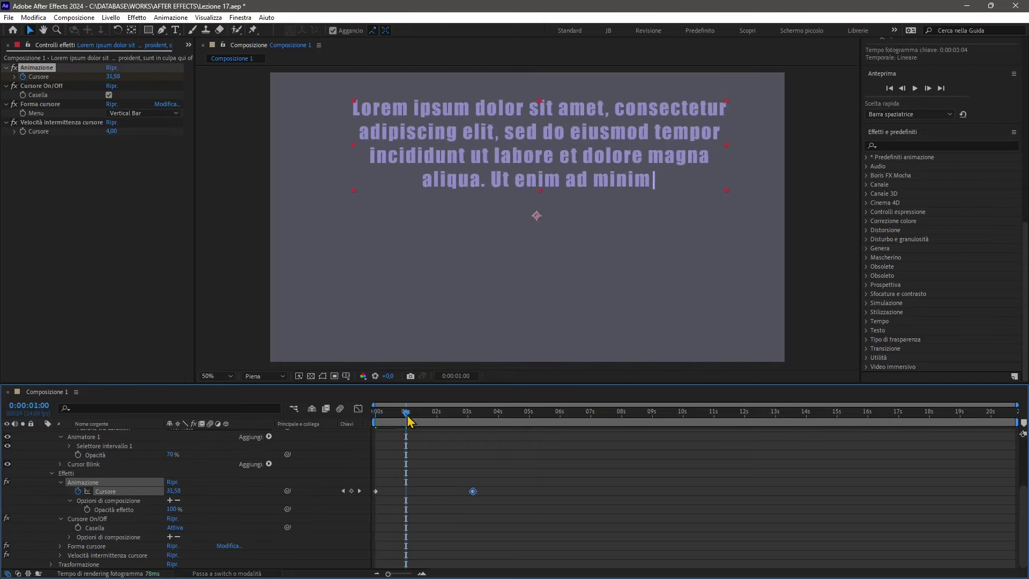
key(Home)
key(space)
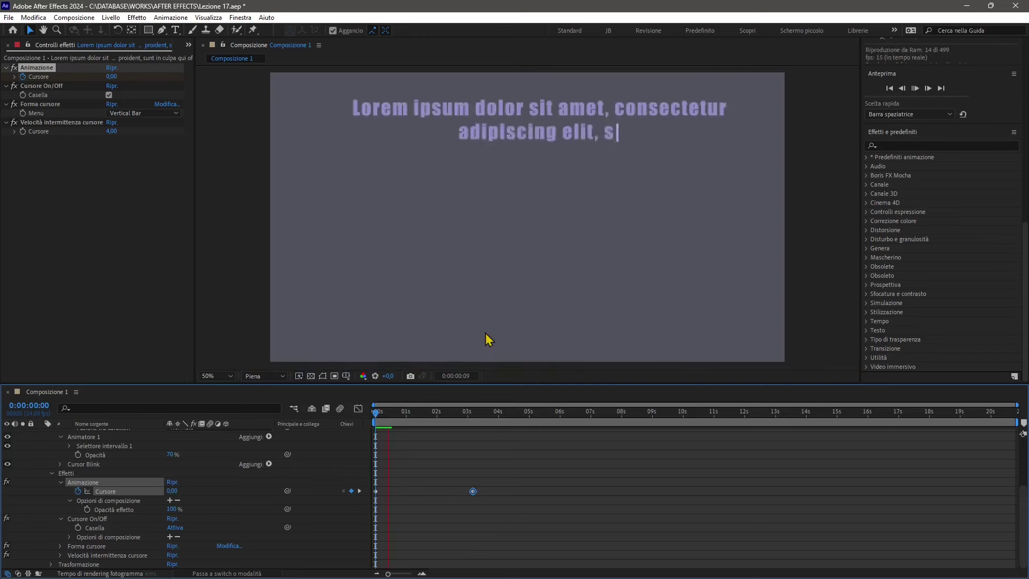
drag(472, 491, 684, 492)
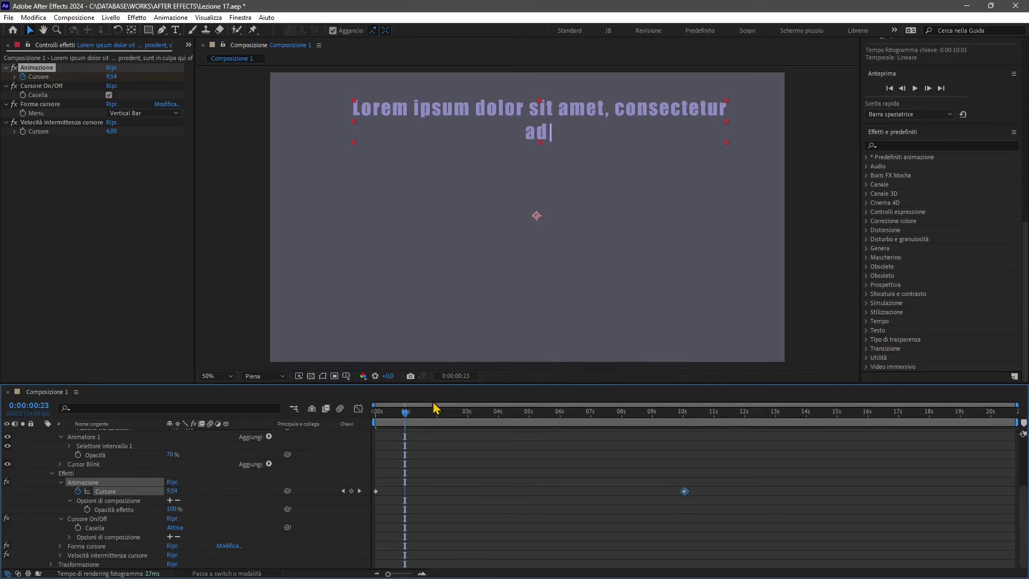
key(Home)
key(space)
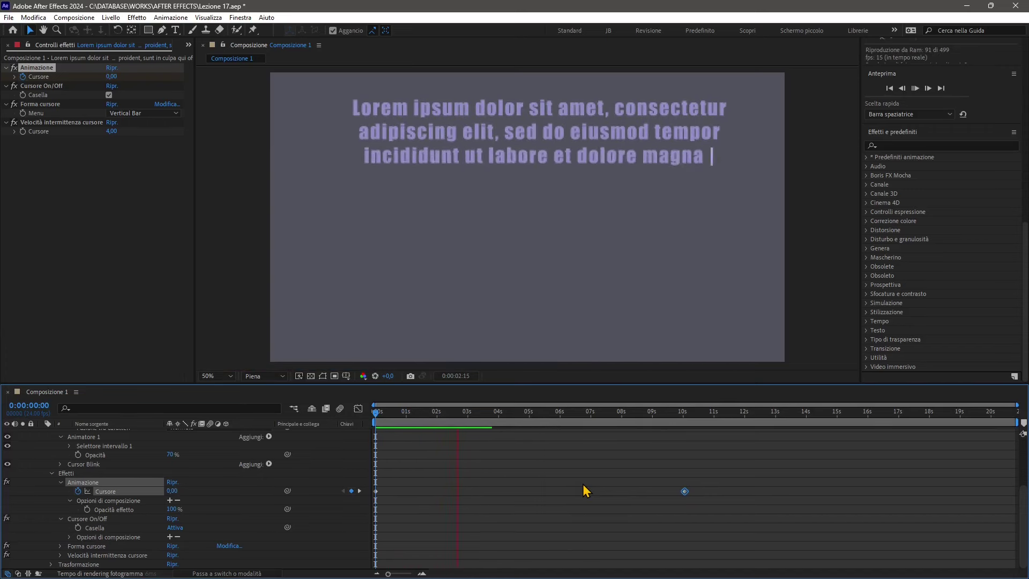
drag(684, 491, 988, 492)
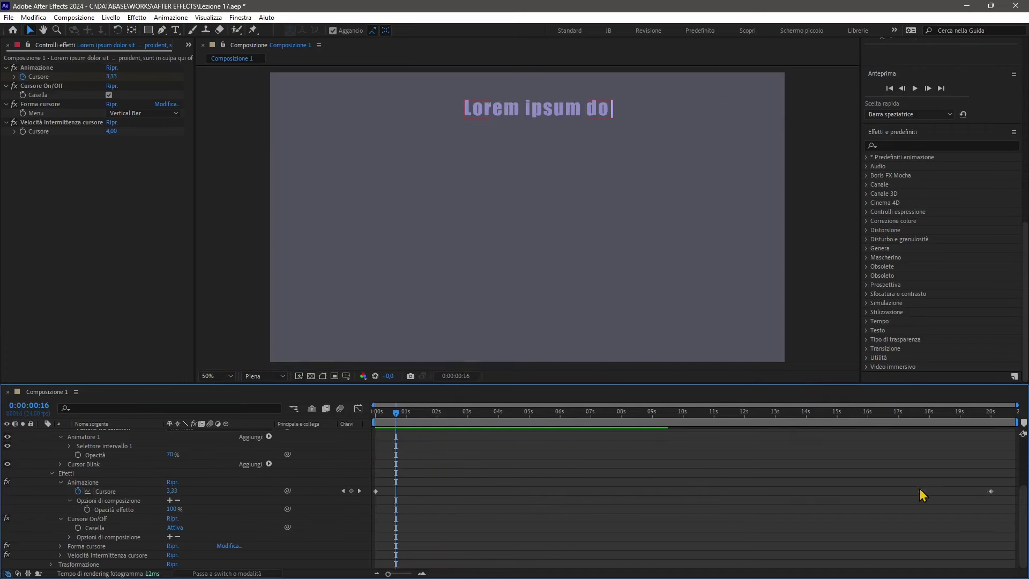
click(990, 491)
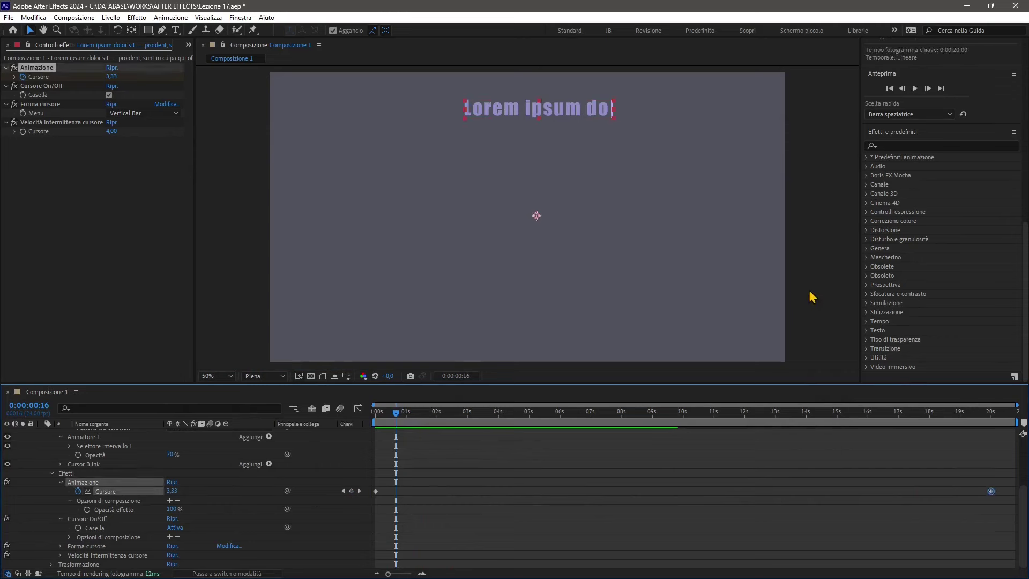
Step: Collapse the text layer's properties in the timeline
drag(398, 423, 375, 423)
scroll(52, 464, up, 3)
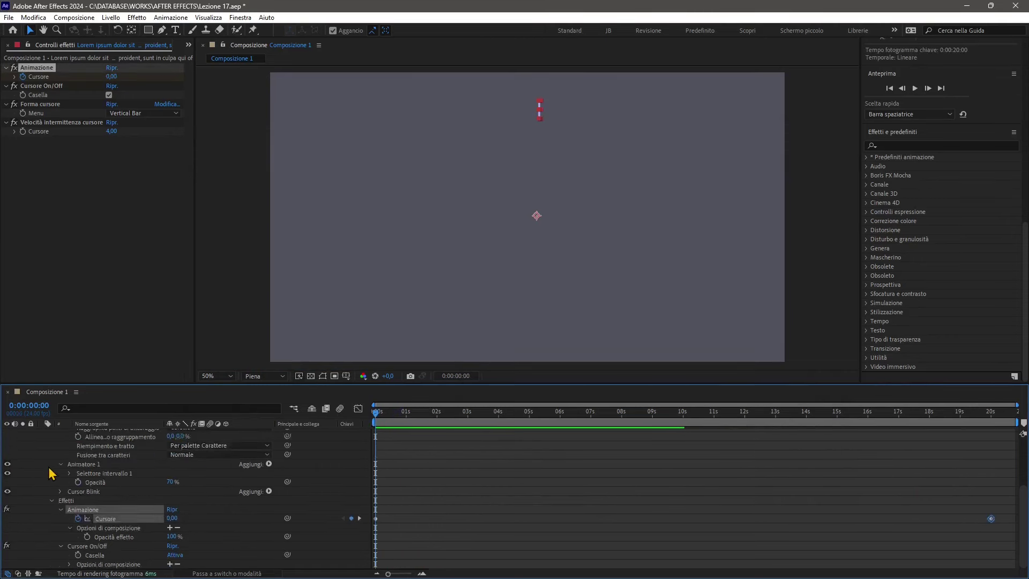
scroll(52, 464, up, 2)
click(43, 433)
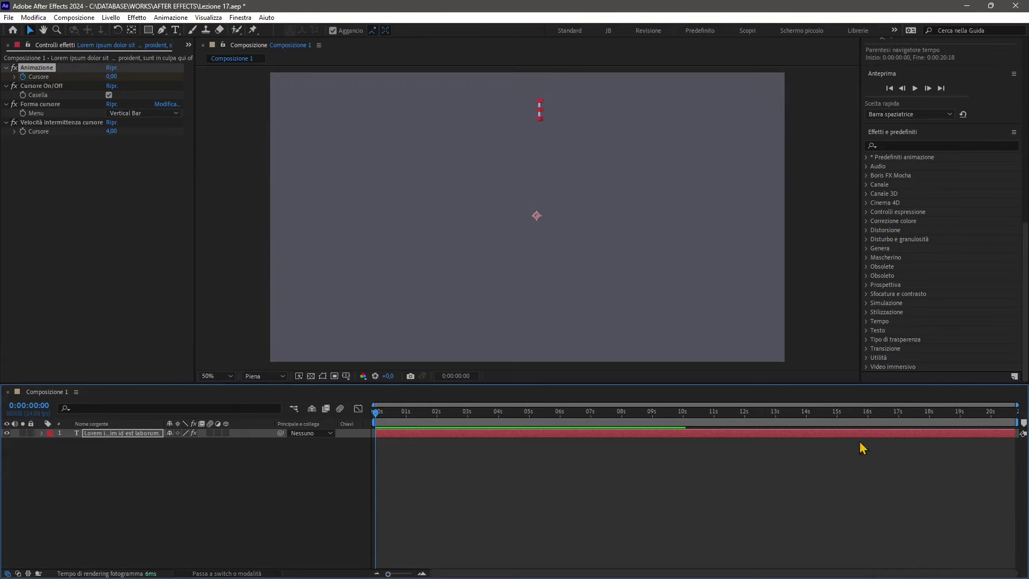
Step: Set the composition duration to 0:00:30:19 in Composition Settings
drag(938, 417, 989, 416)
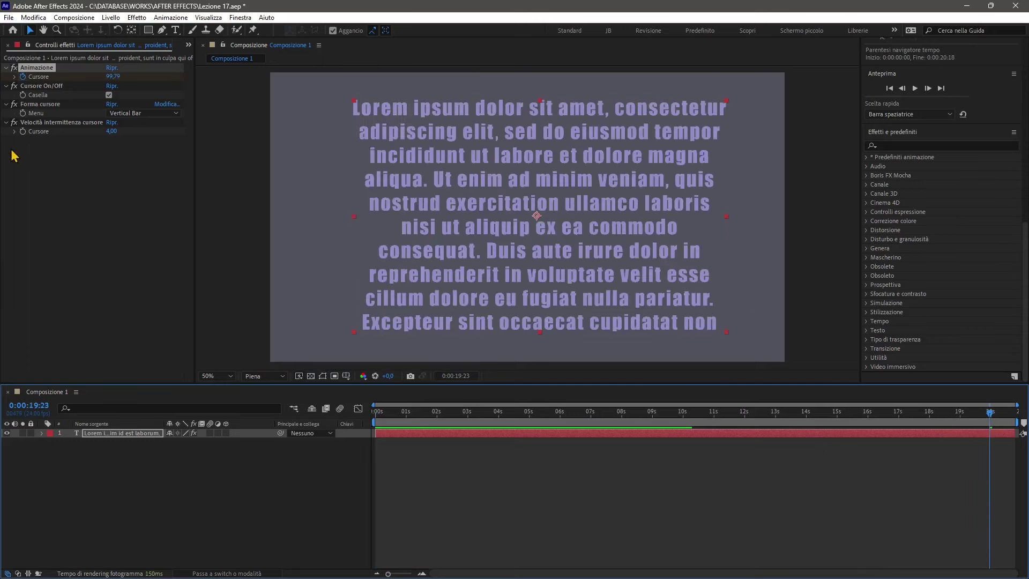
click(73, 18)
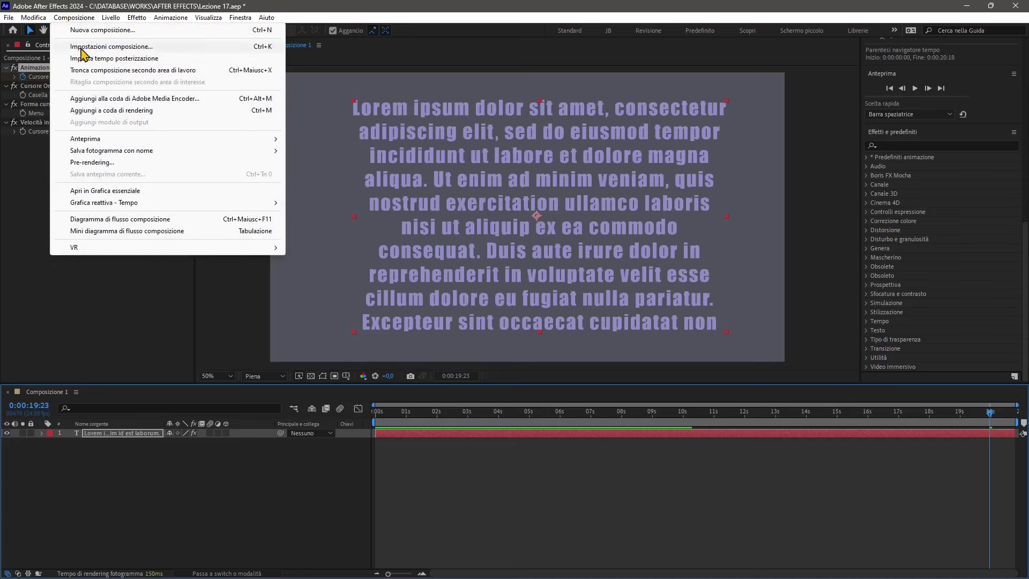
click(83, 49)
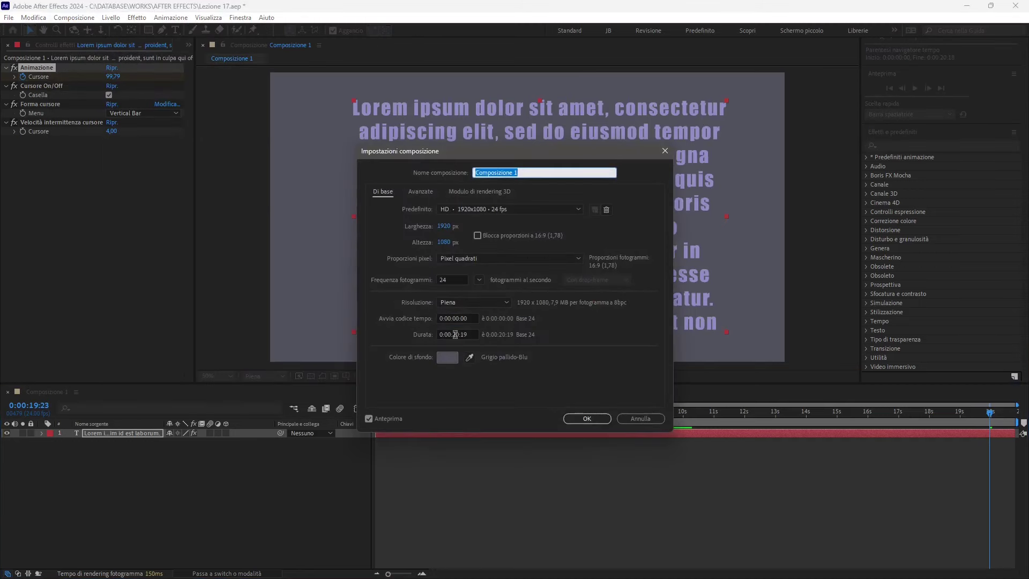
click(455, 334)
text(3)
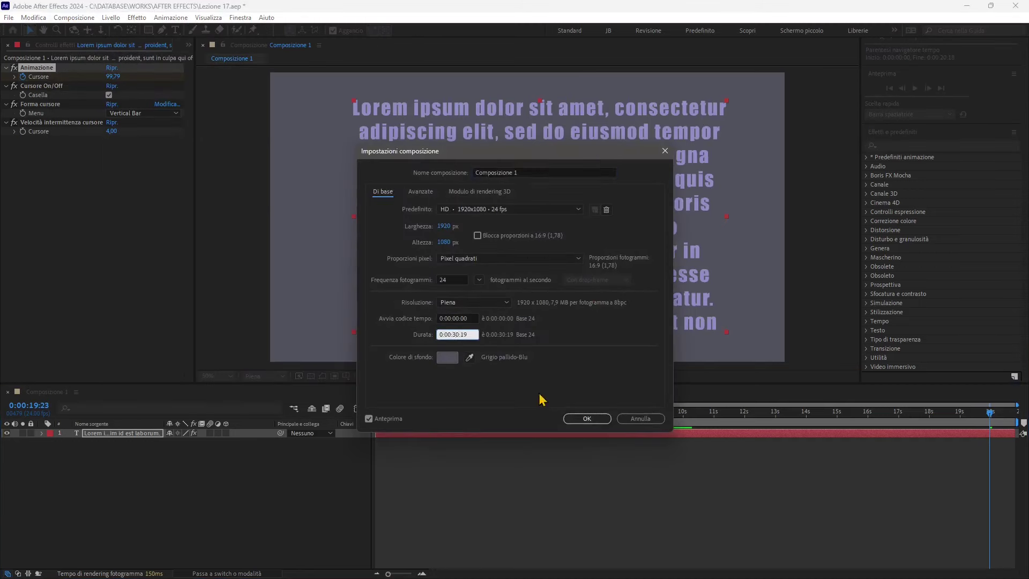
click(587, 419)
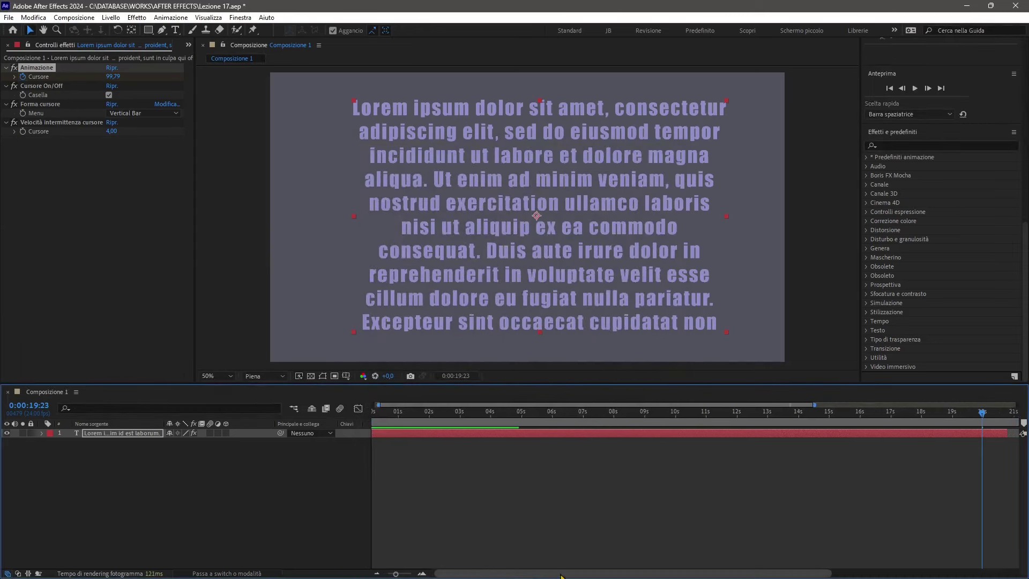
Step: Extend the text layer's out point to the composition end and set time to 0:00:24:23
drag(514, 576, 704, 575)
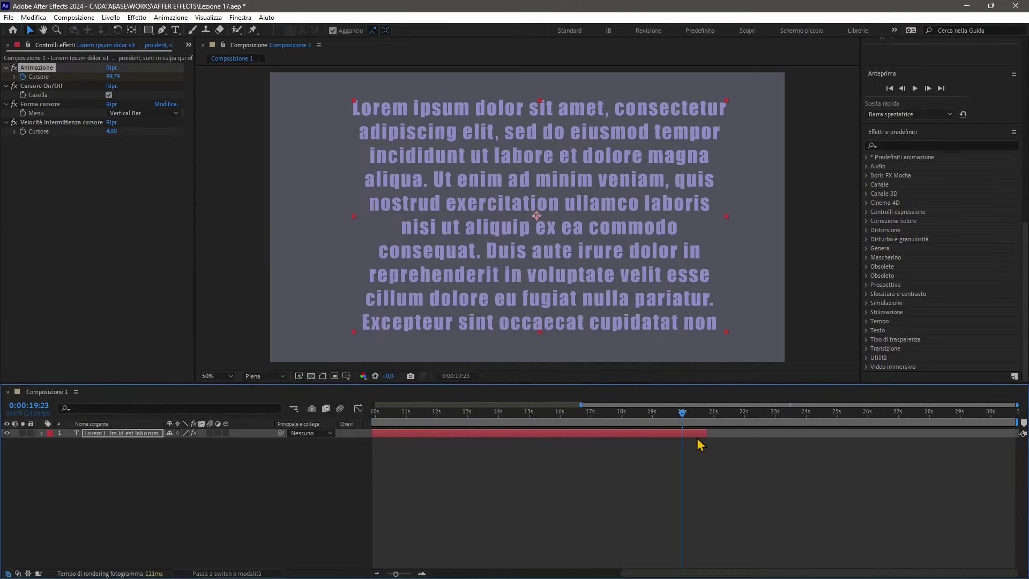
drag(718, 433, 1010, 446)
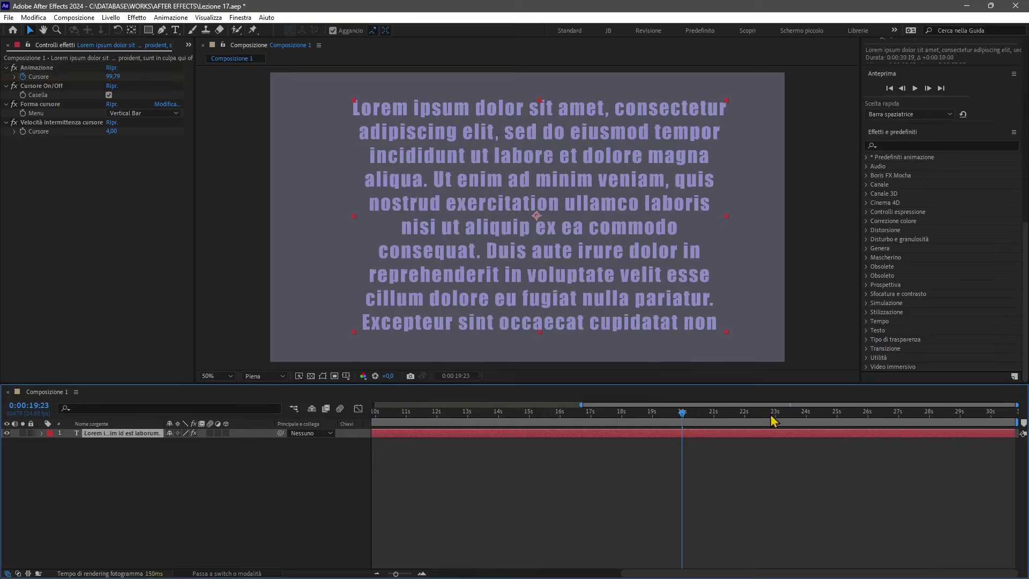
click(838, 419)
click(836, 414)
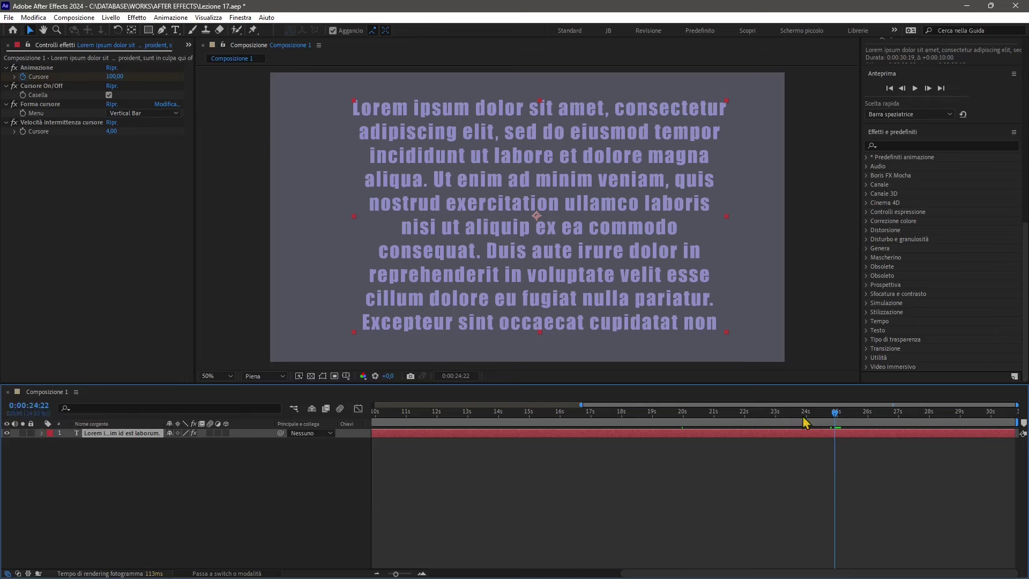
Step: Drag the Testo > Codice di tempo effect onto the lorem ipsum text layer
click(879, 210)
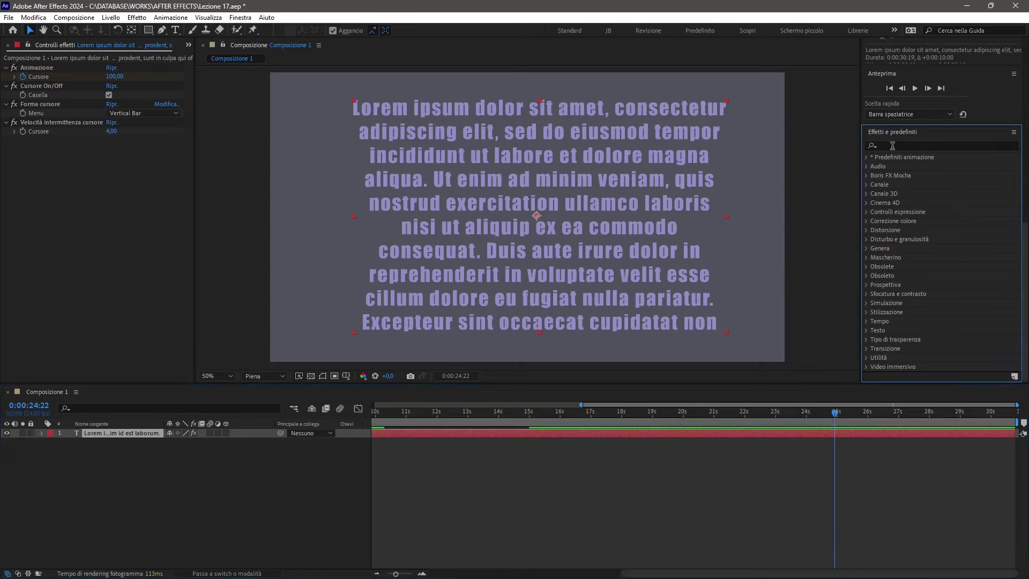
click(890, 144)
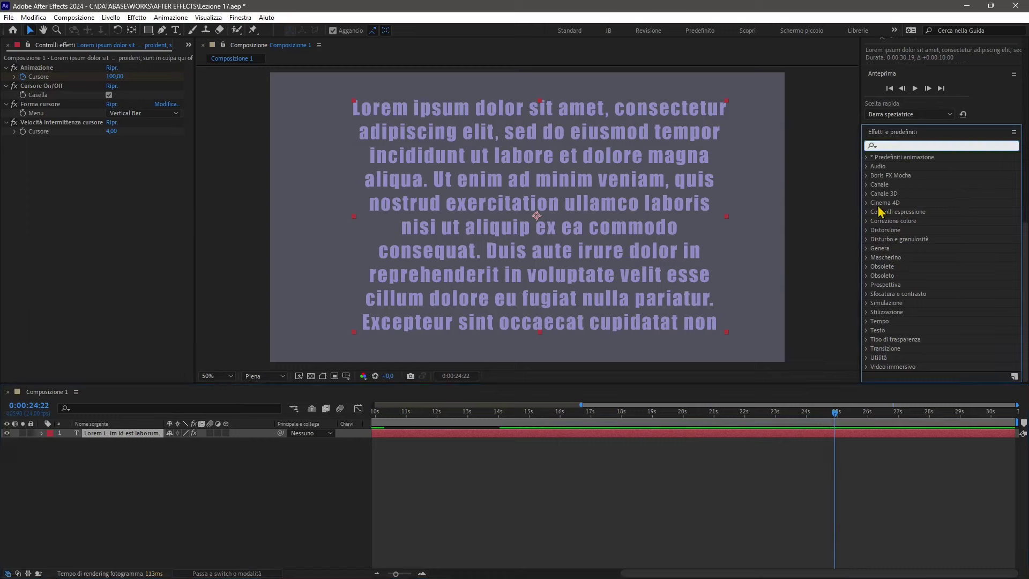
key(Escape)
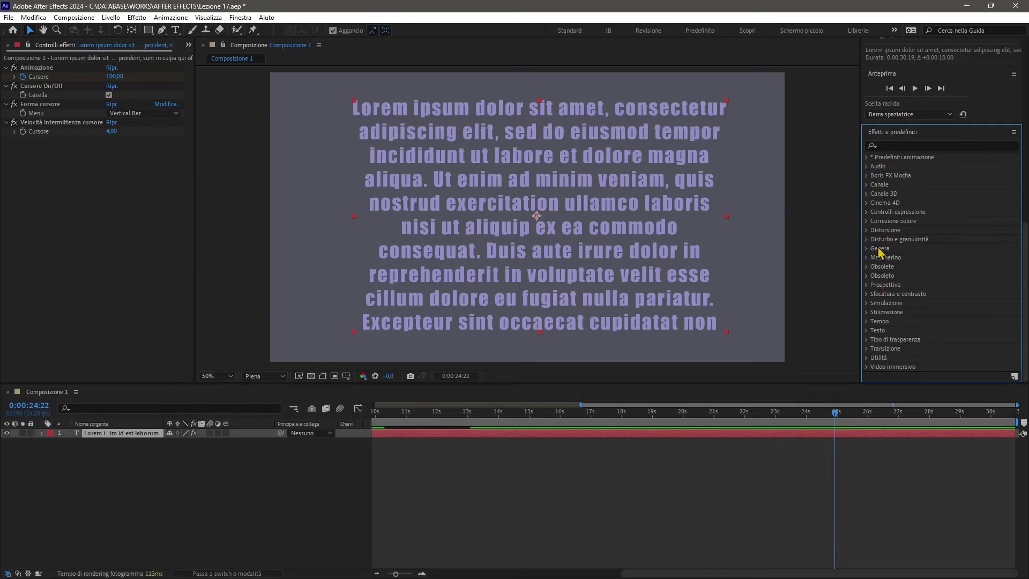
click(866, 331)
click(905, 349)
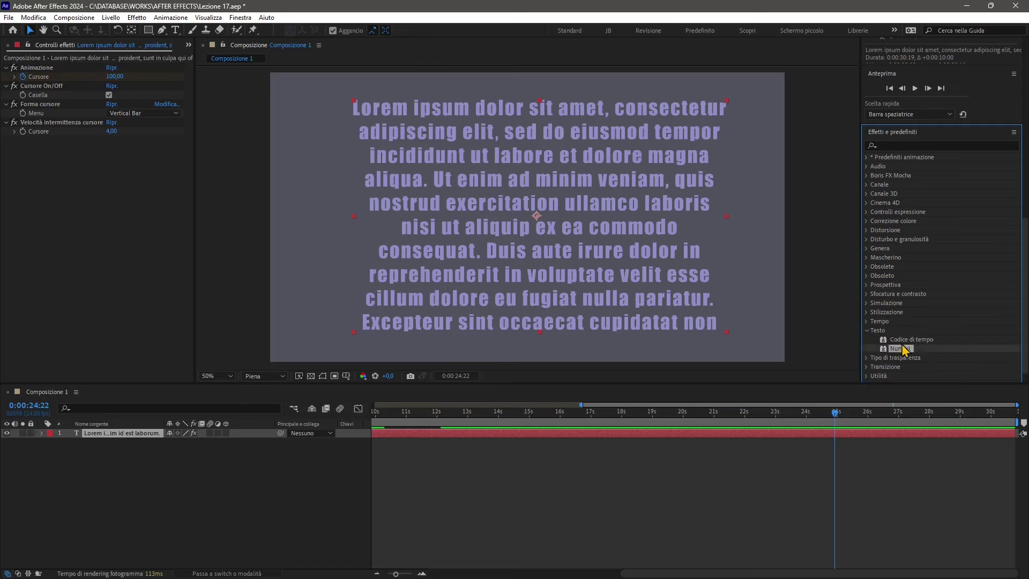
click(918, 339)
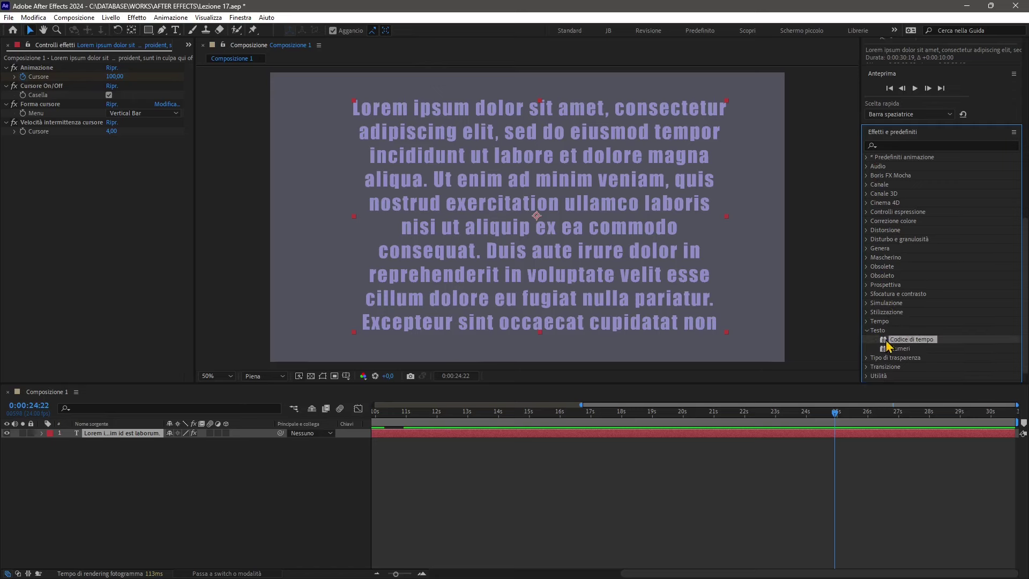
drag(887, 344, 582, 432)
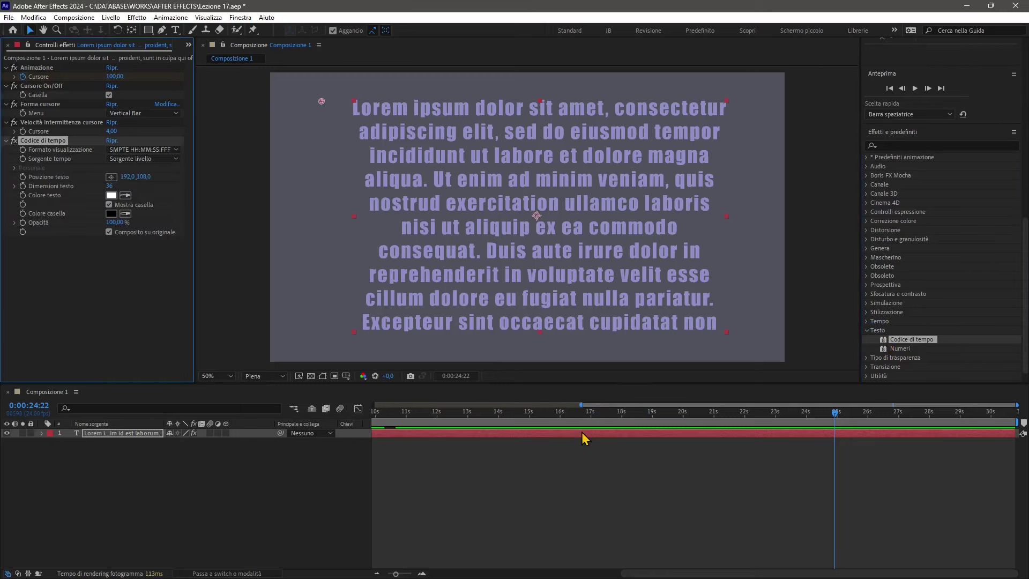
Step: Deselect the layer and scrub the timeline to 29:17 to check the timecode
click(338, 117)
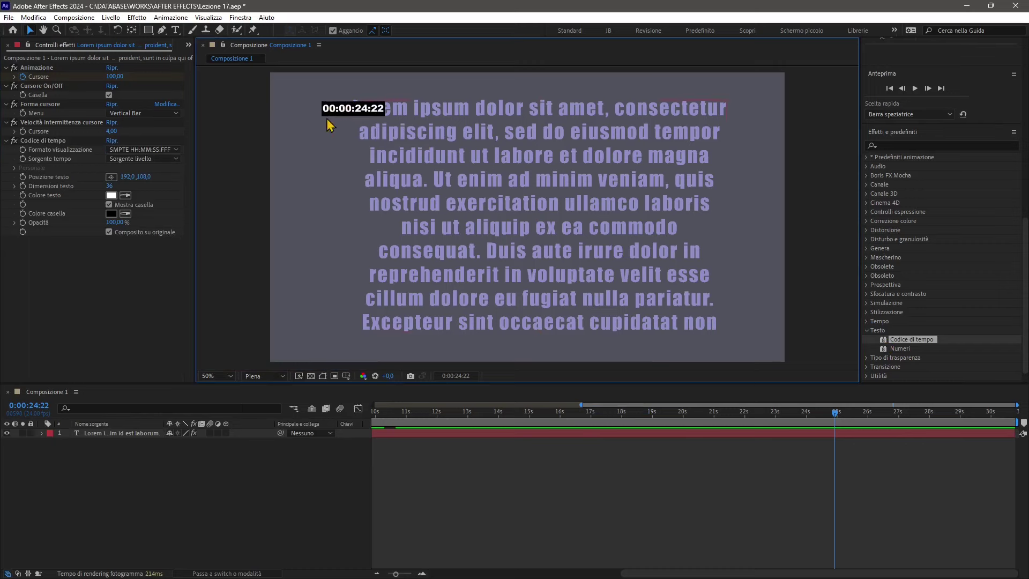
mouse_move(411, 411)
mouse_down()
mouse_move(924, 434)
mouse_move(981, 427)
mouse_up()
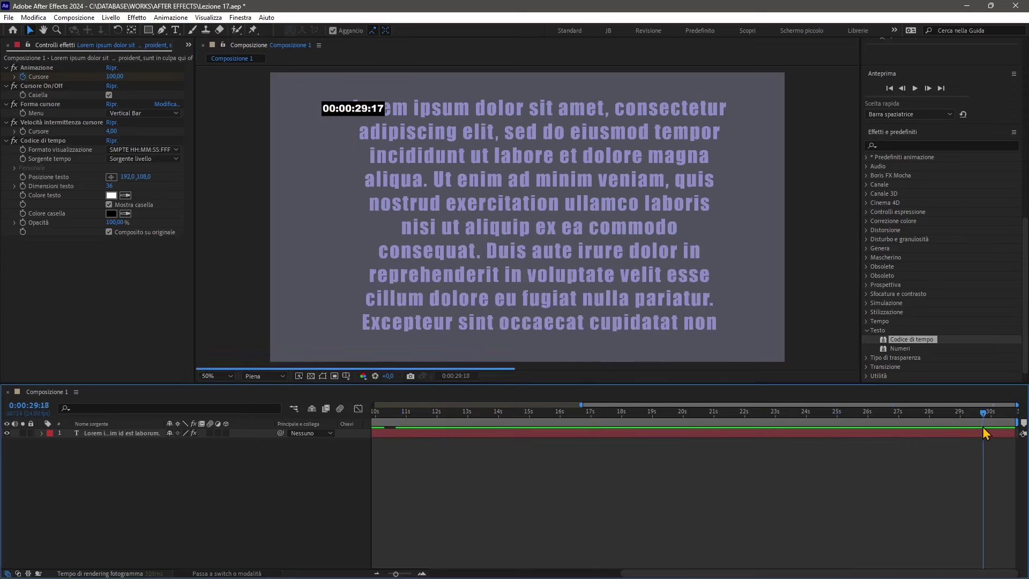
click(890, 349)
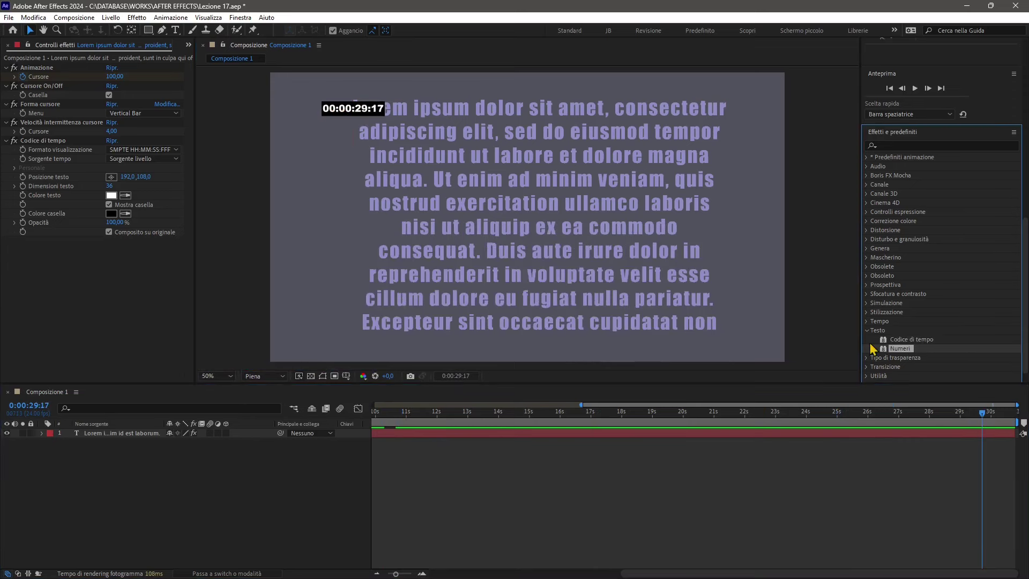
drag(894, 351, 685, 290)
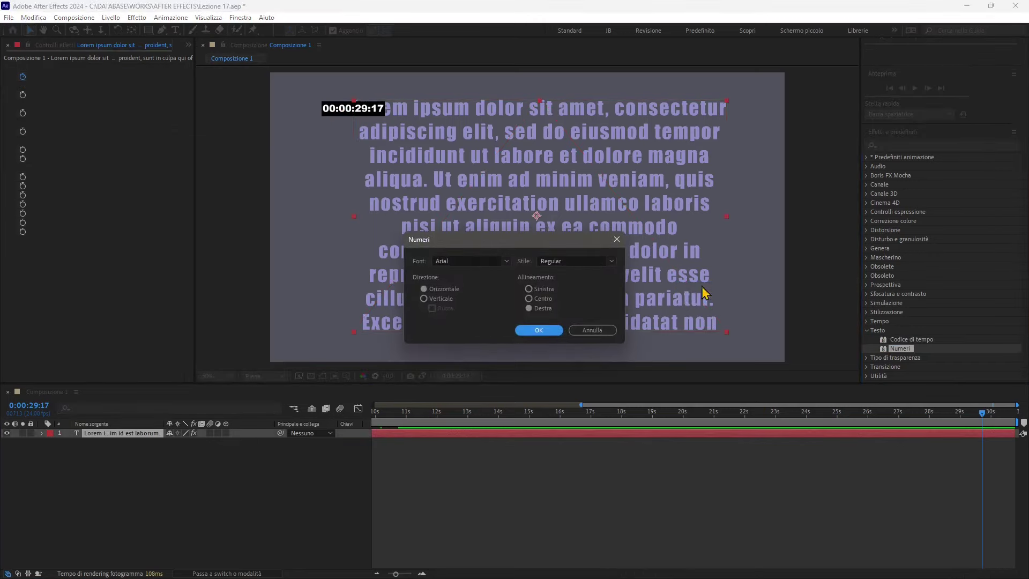
click(538, 330)
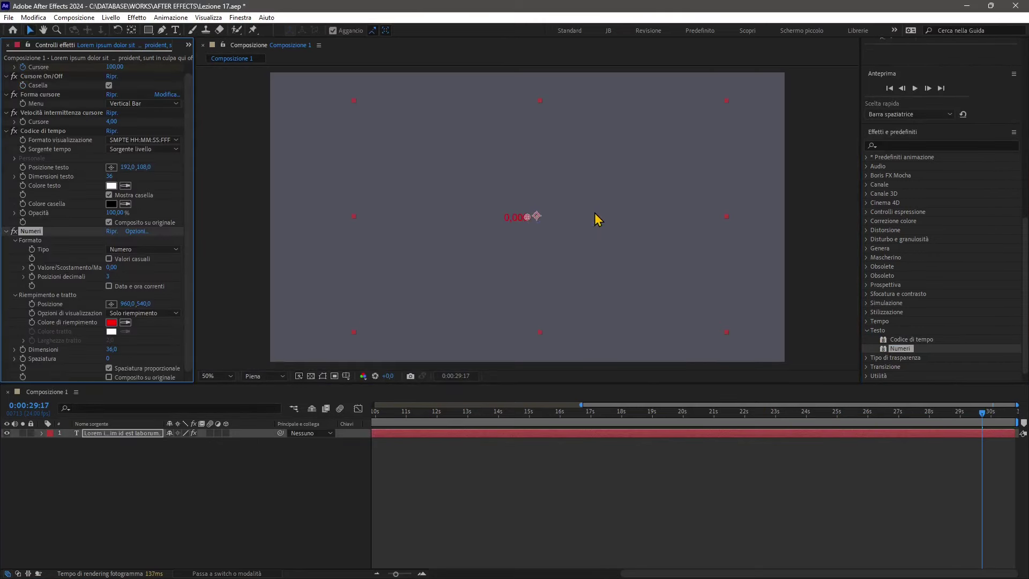
drag(464, 415, 679, 416)
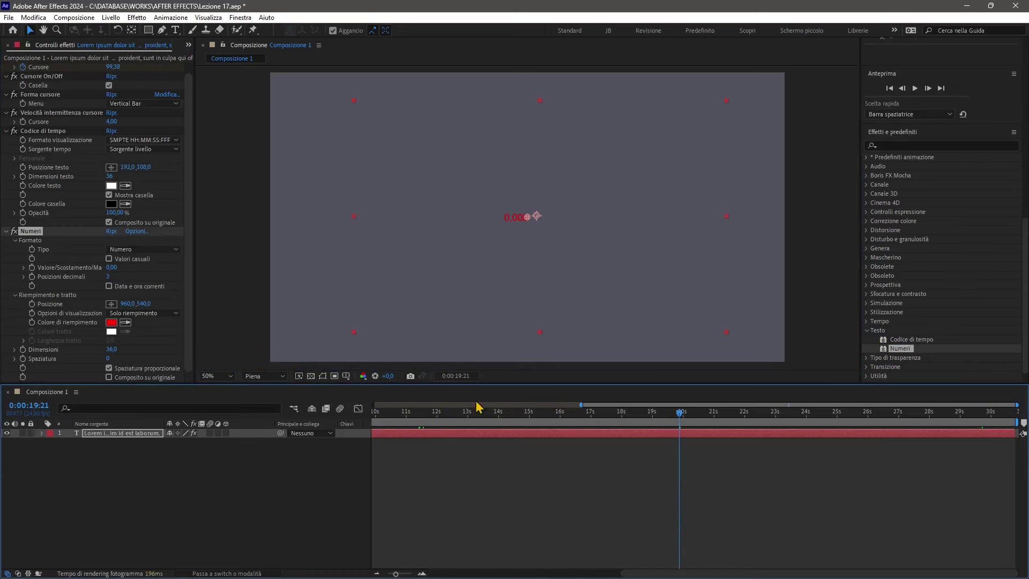
click(471, 412)
key(ctrl+z)
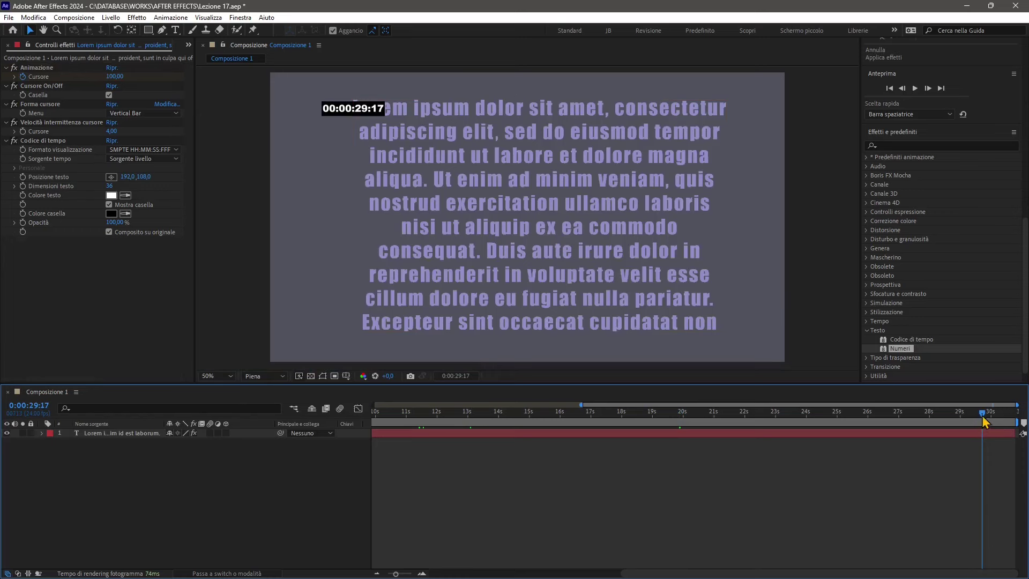
drag(983, 420, 990, 417)
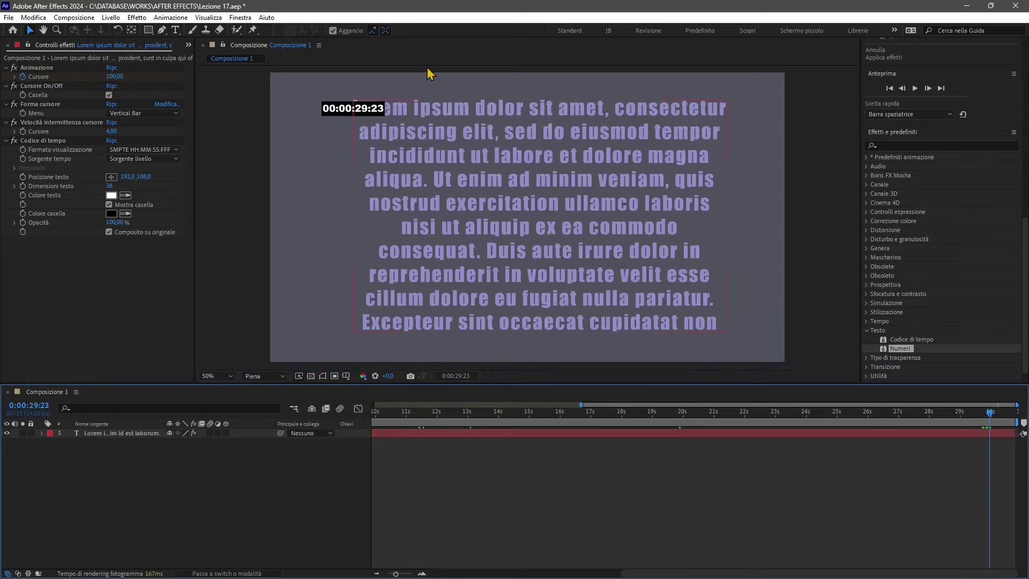
click(327, 125)
click(868, 332)
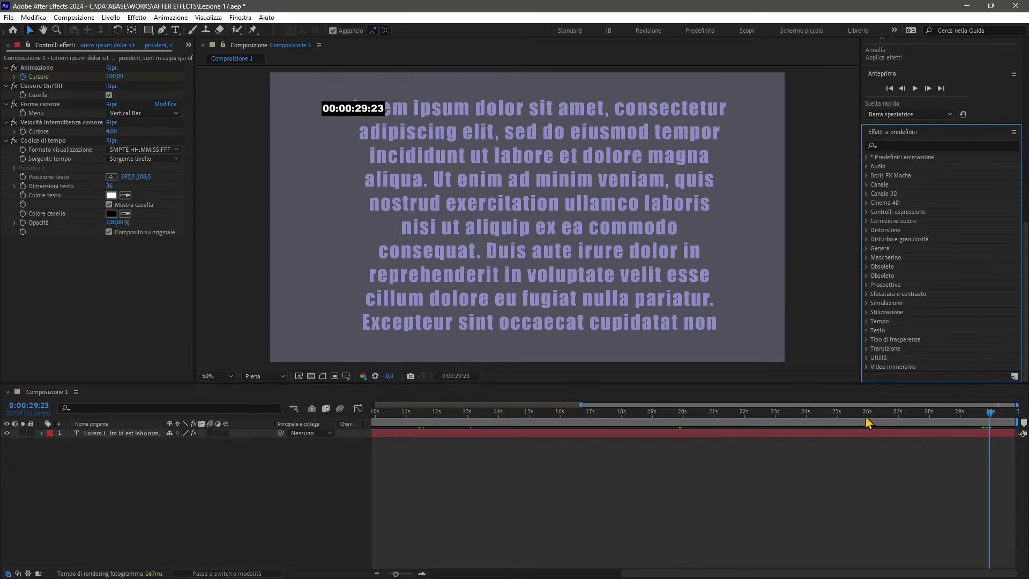
click(835, 414)
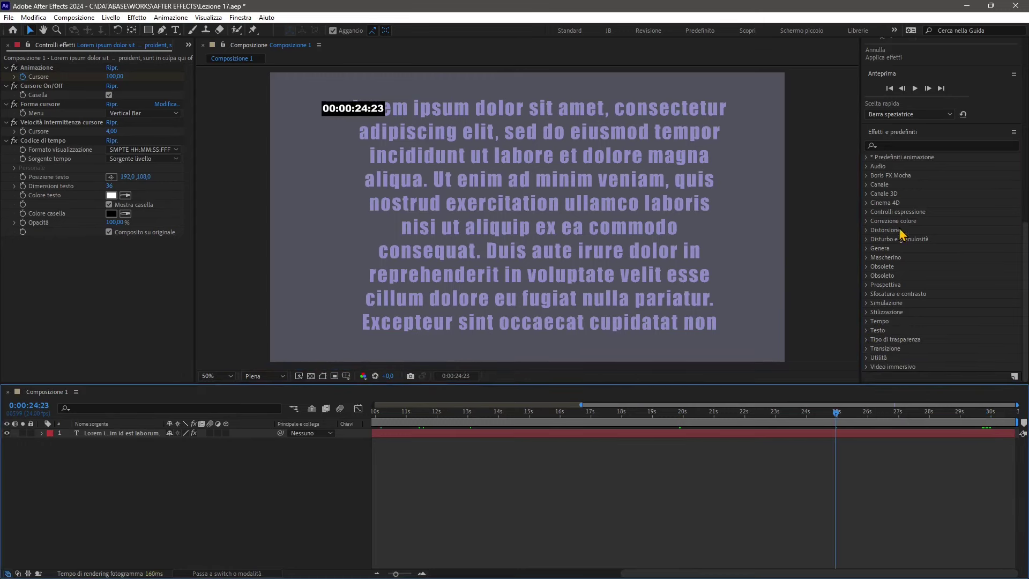
Step: Browse Animation Presets > Text > Animate Out and select Twirl Off Each Line
click(907, 175)
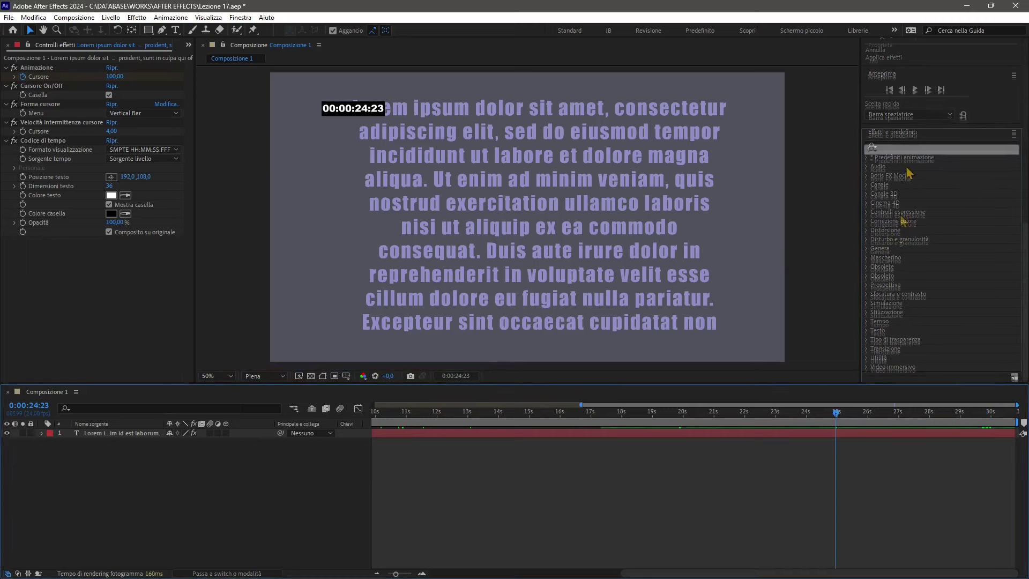
click(867, 161)
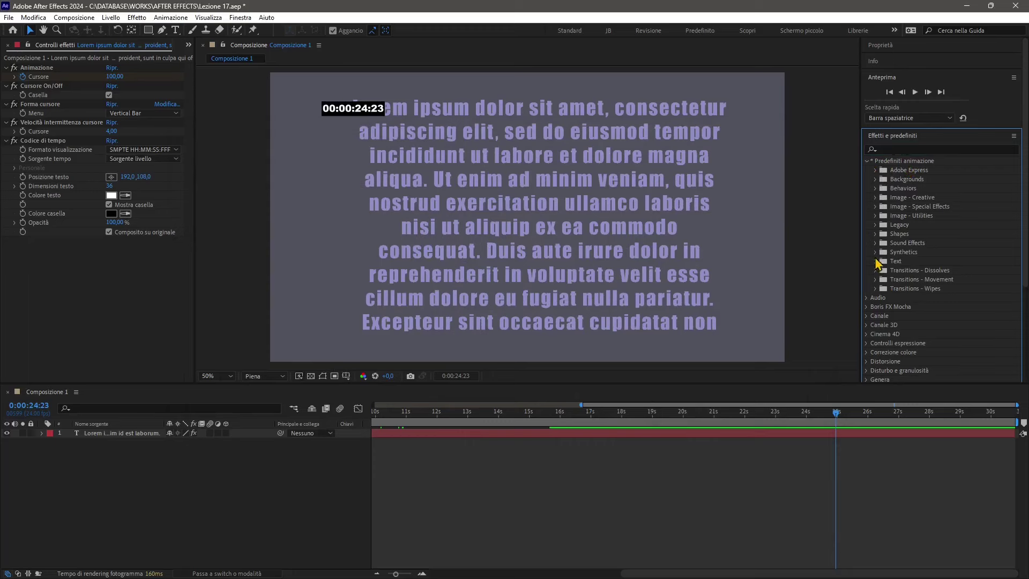
click(875, 261)
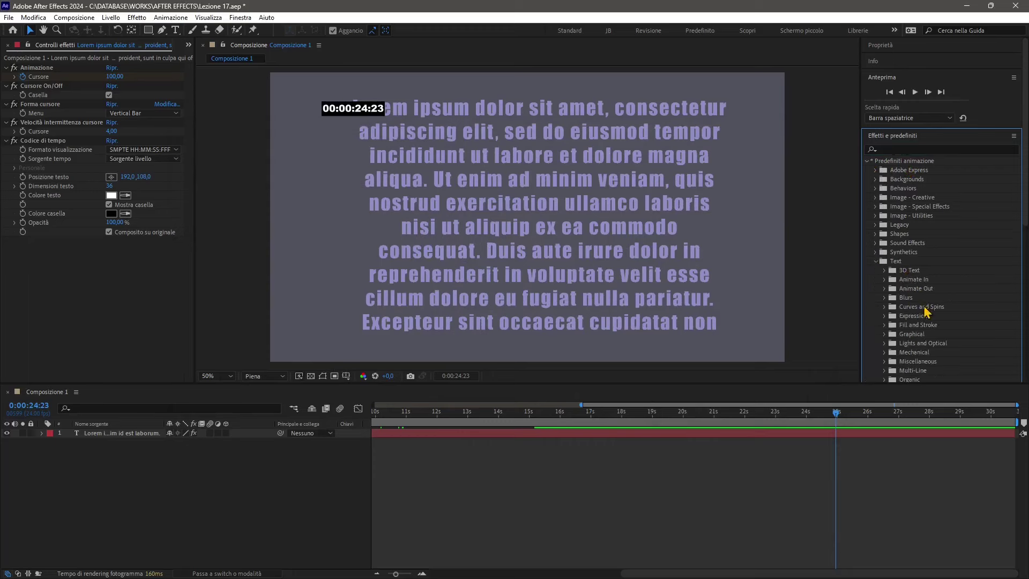
click(884, 288)
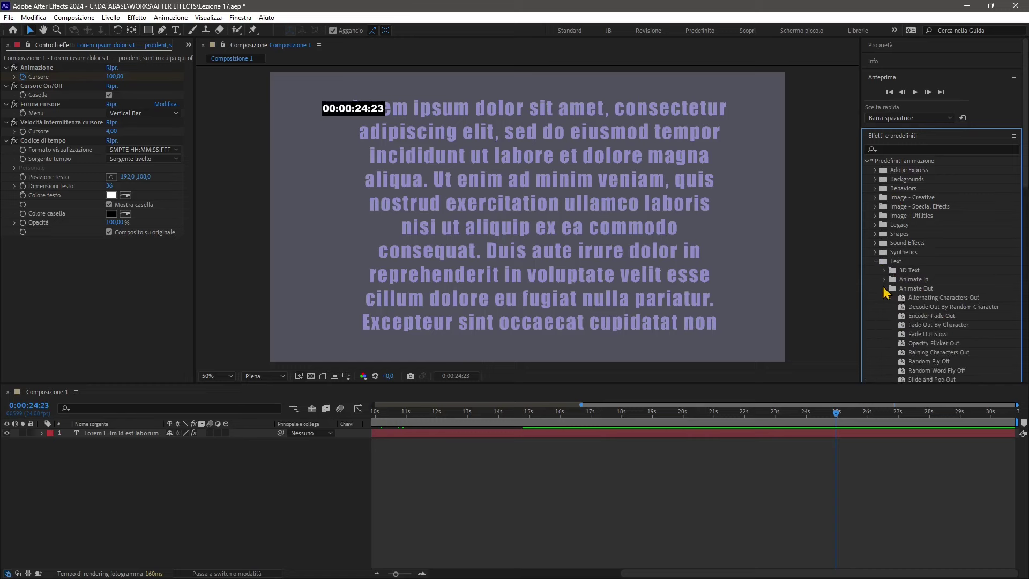
scroll(892, 303, down, 2)
click(933, 309)
scroll(934, 184, down, 3)
click(934, 225)
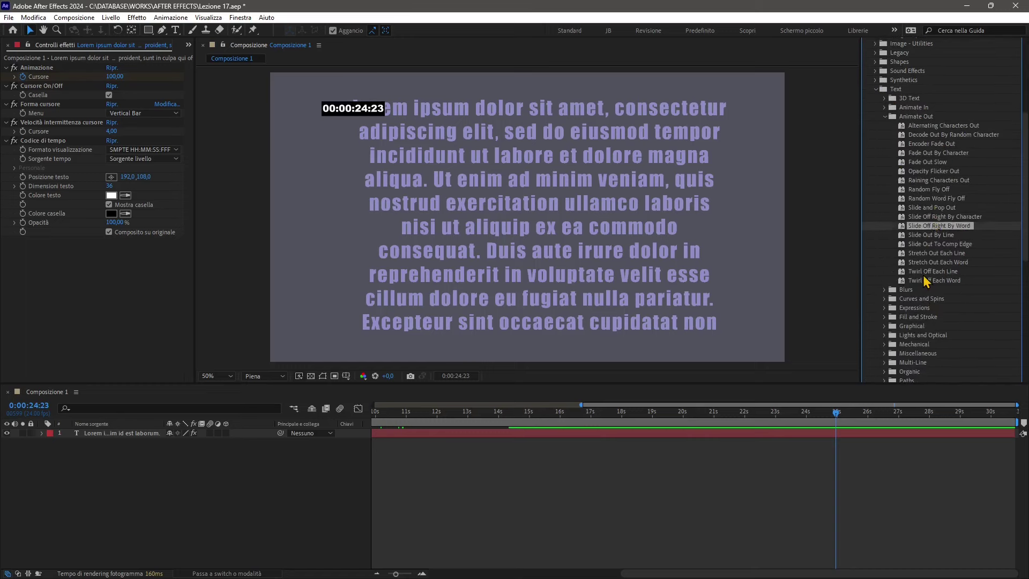
click(924, 272)
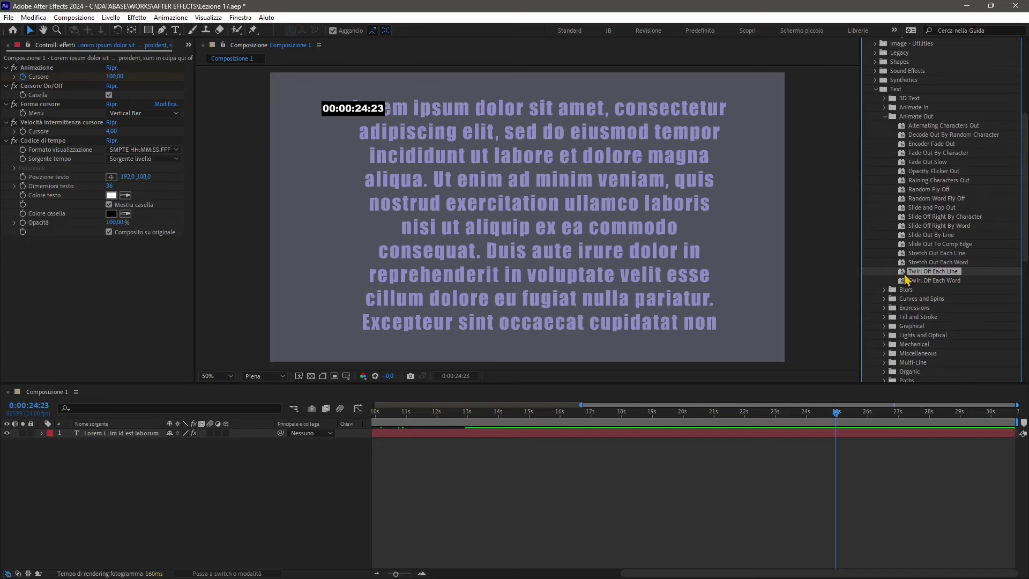
Step: Drag Twirl Off Each Line onto the text layer, then reselect the layer
drag(905, 277, 655, 213)
click(864, 443)
key(ctrl+a)
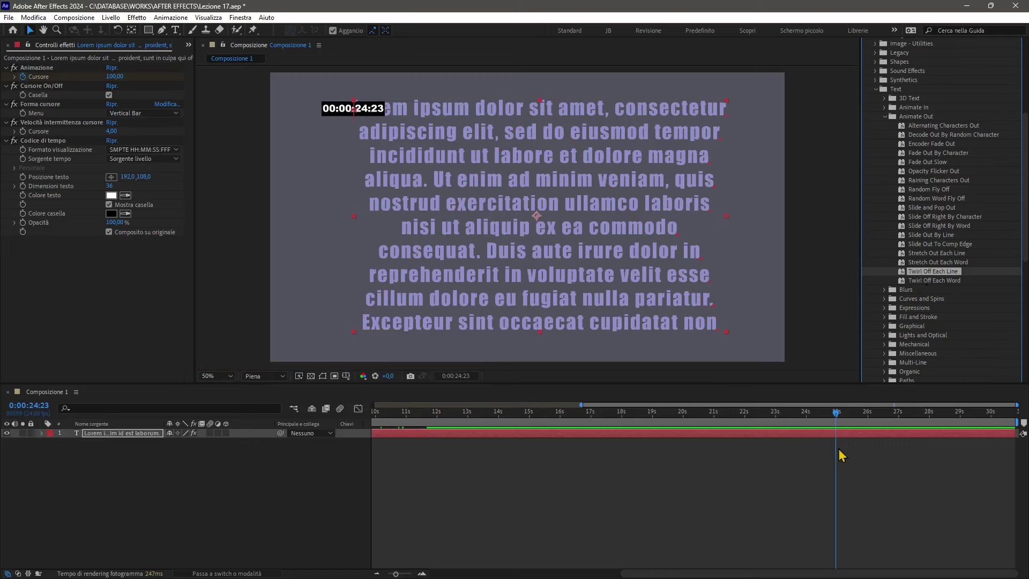
Step: Deselect the layer, play the twirl-off preview, then set the current time to 16:04
key(ctrl+shift+a)
key(space)
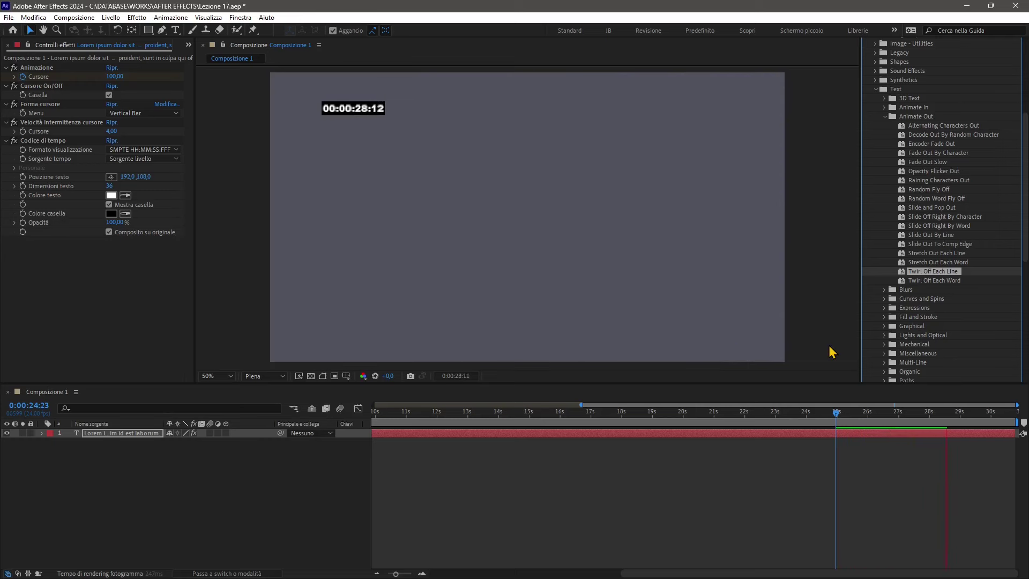
key(space)
click(857, 433)
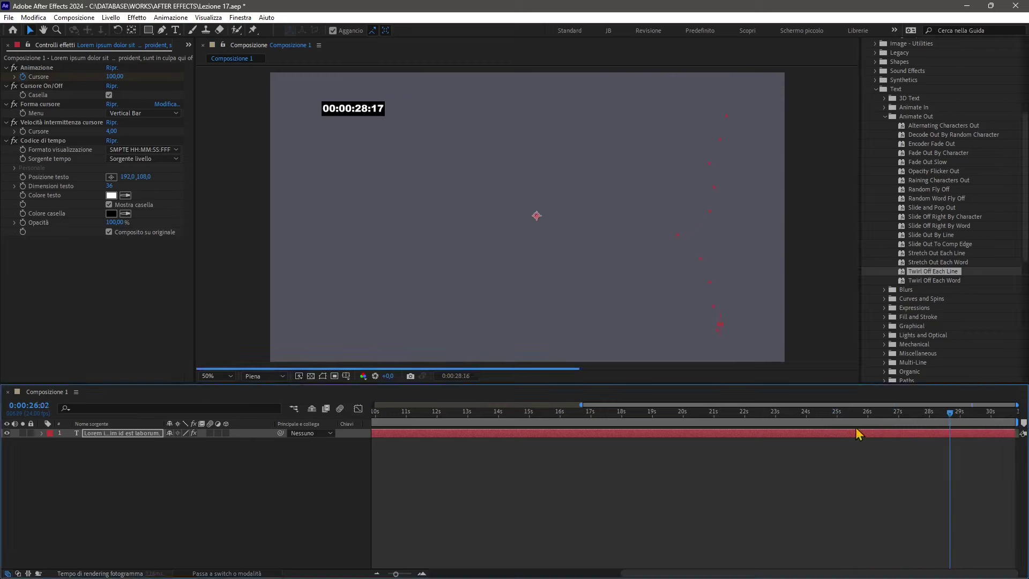
click(565, 411)
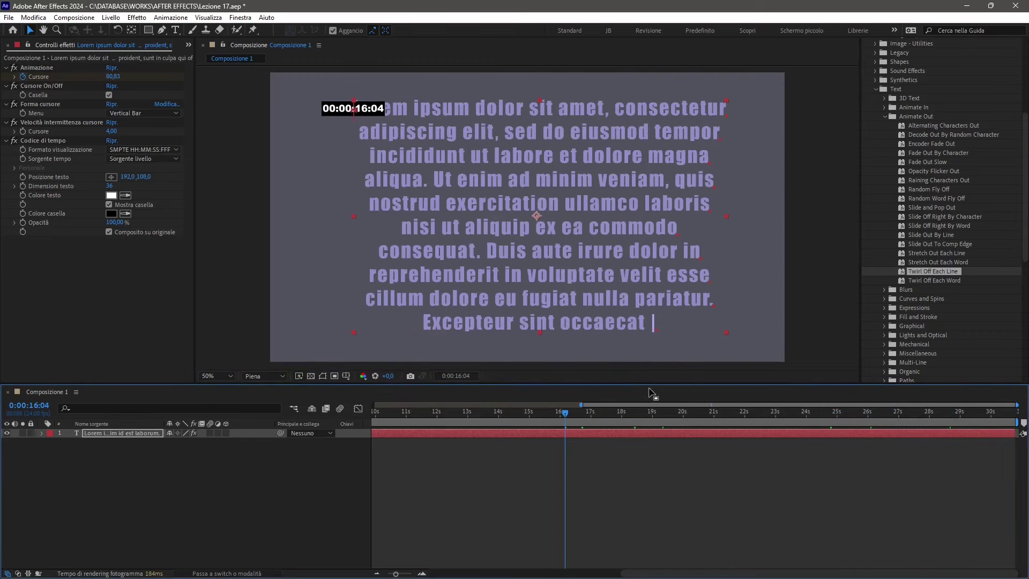